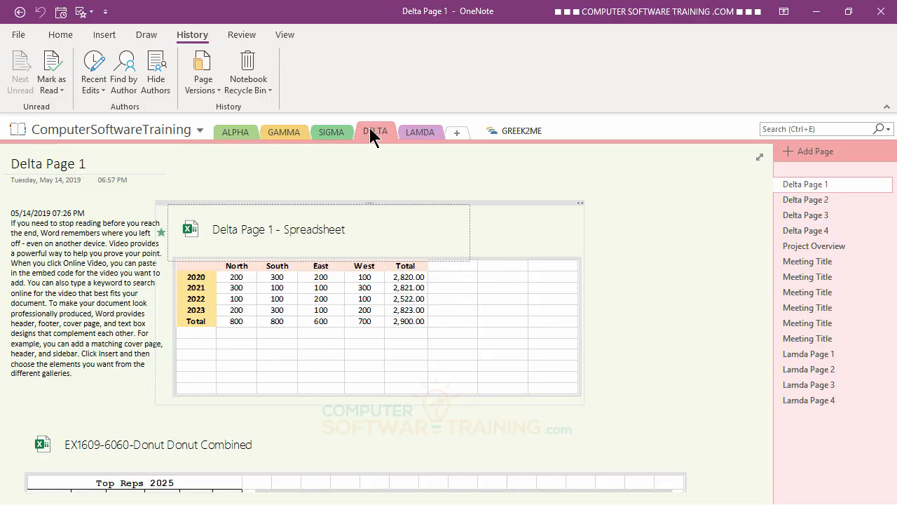
Delete Delta Page 1 and Delta Page 4 from the DELTA section.
right_click(816, 193)
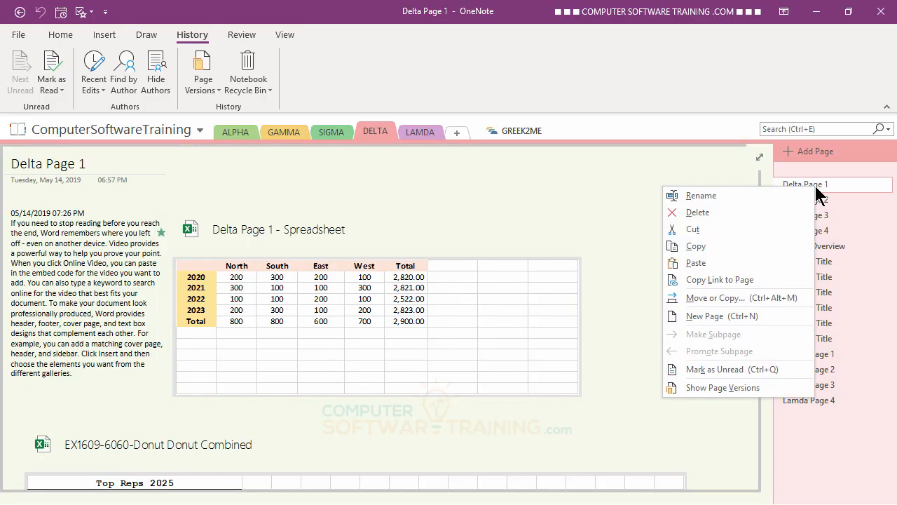
left_click(708, 211)
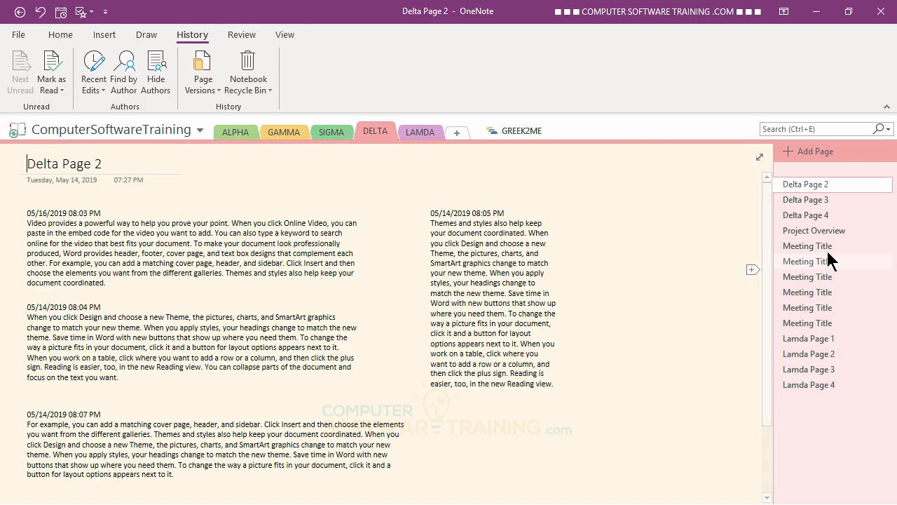
left_click(806, 217)
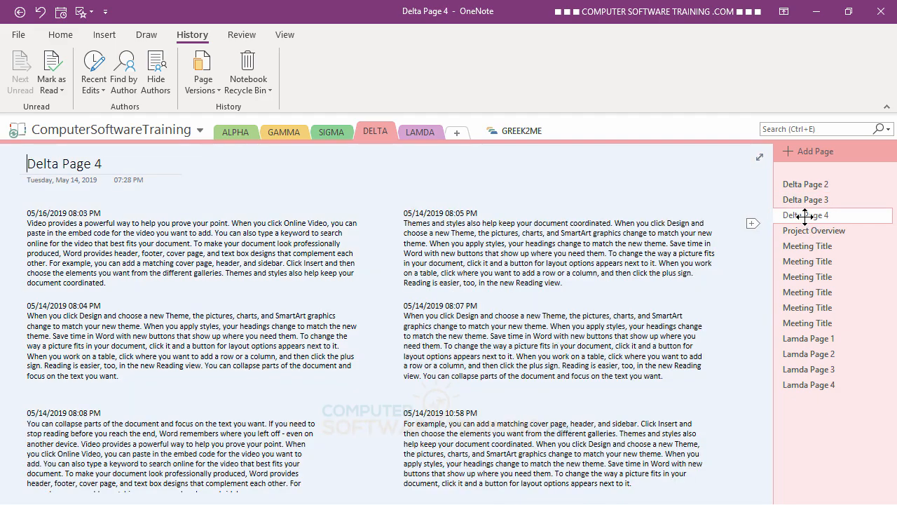
right_click(805, 218)
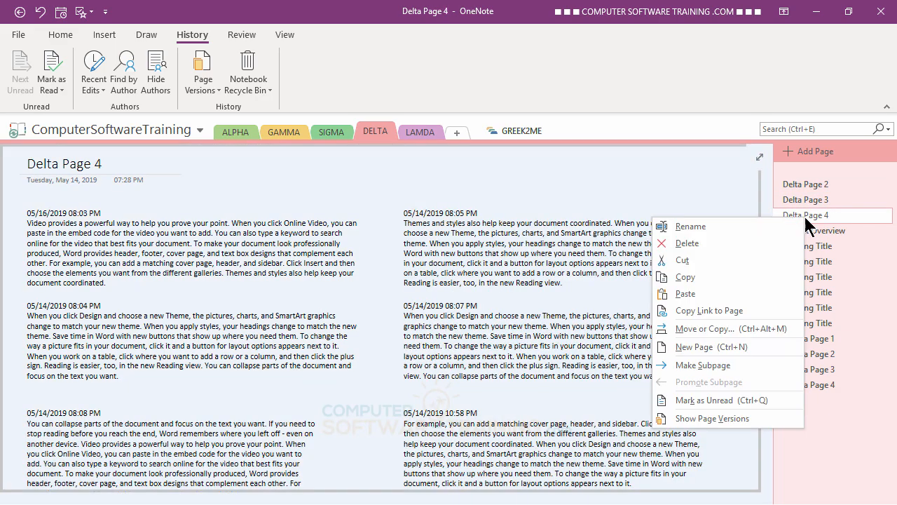
left_click(689, 243)
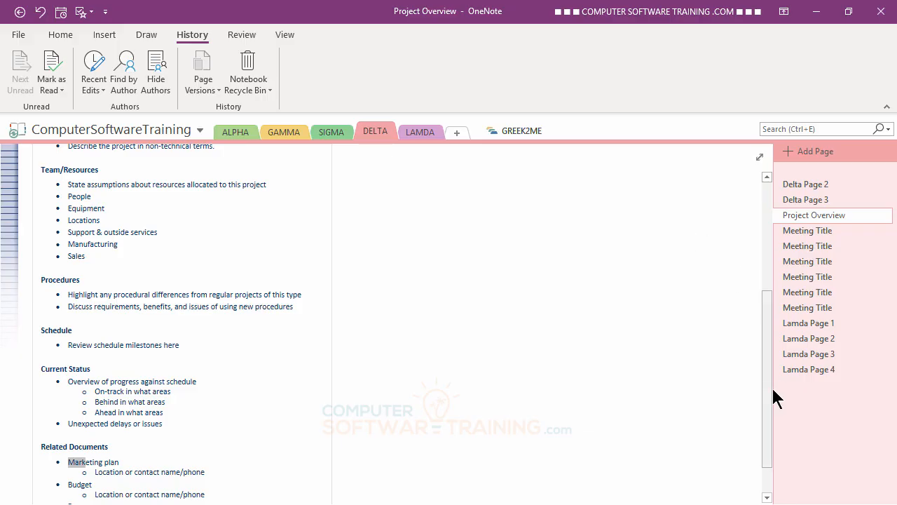
Delete Lamda Page 4 from the end of the DELTA section's page list.
left_click(803, 370)
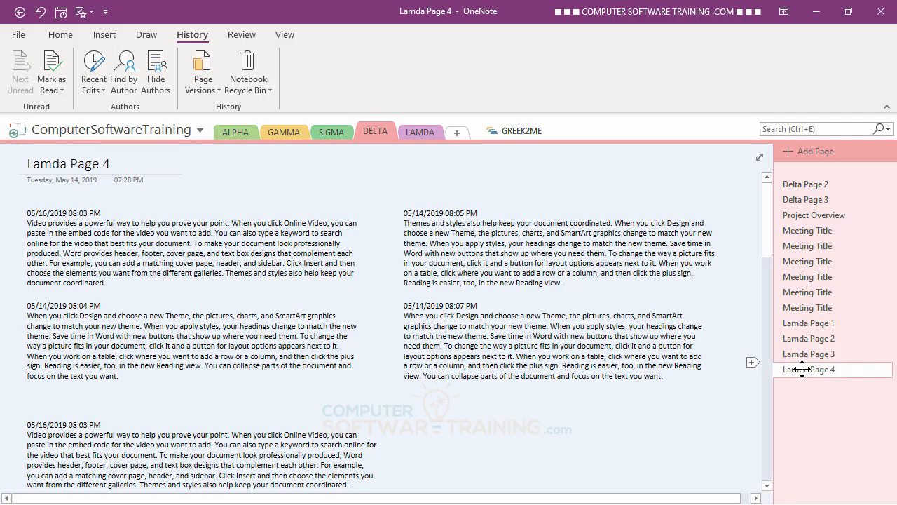
right_click(803, 373)
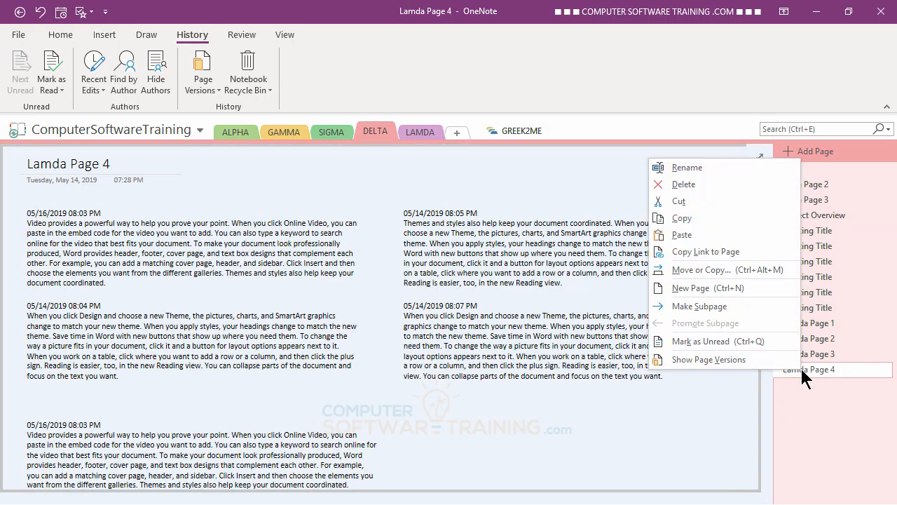
left_click(687, 185)
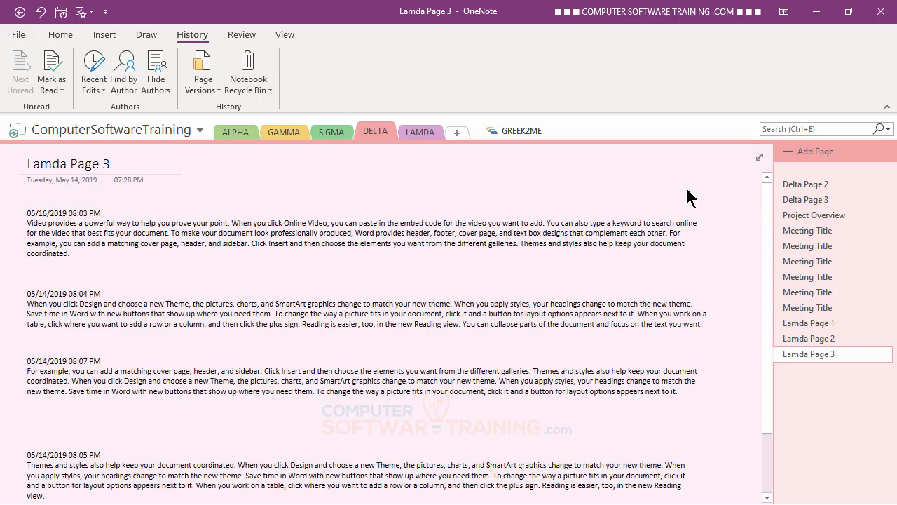
Open the notebook's recycle bin and view the deleted Delta Page 4 and Lamda Page 4.
left_click(253, 84)
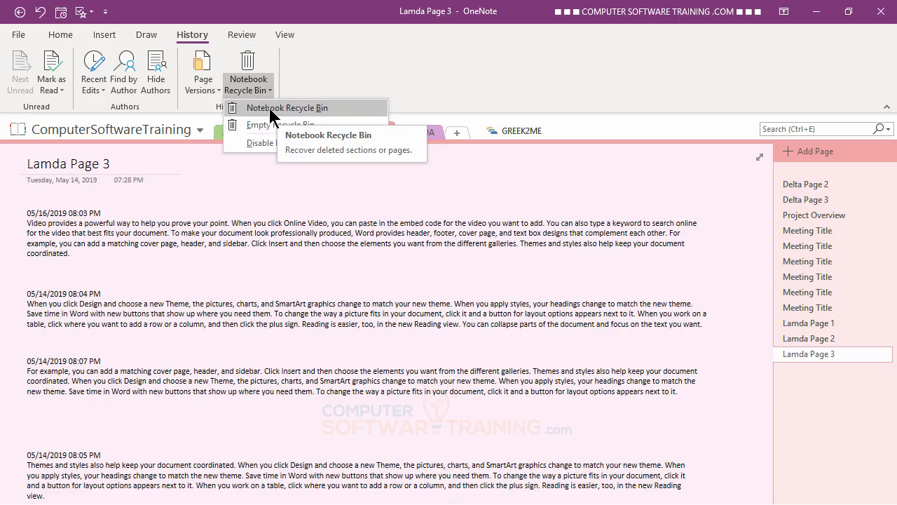
left_click(269, 112)
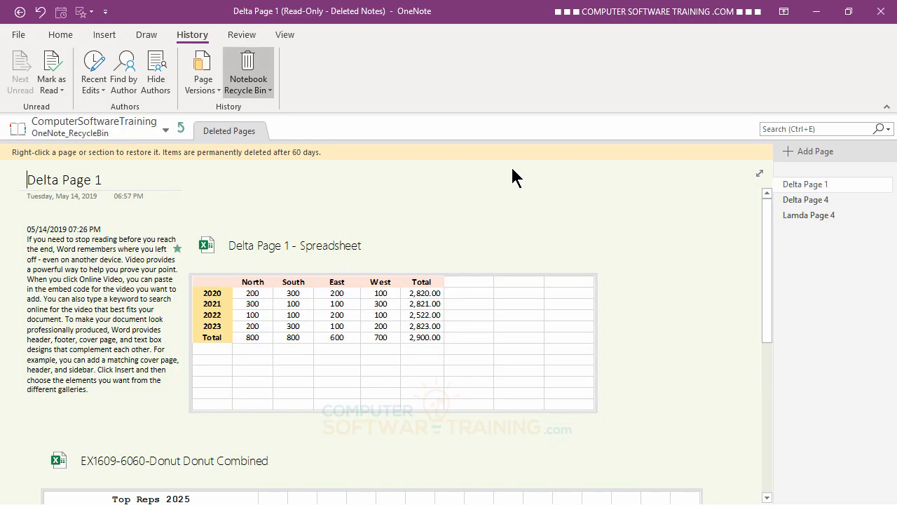
left_click(804, 199)
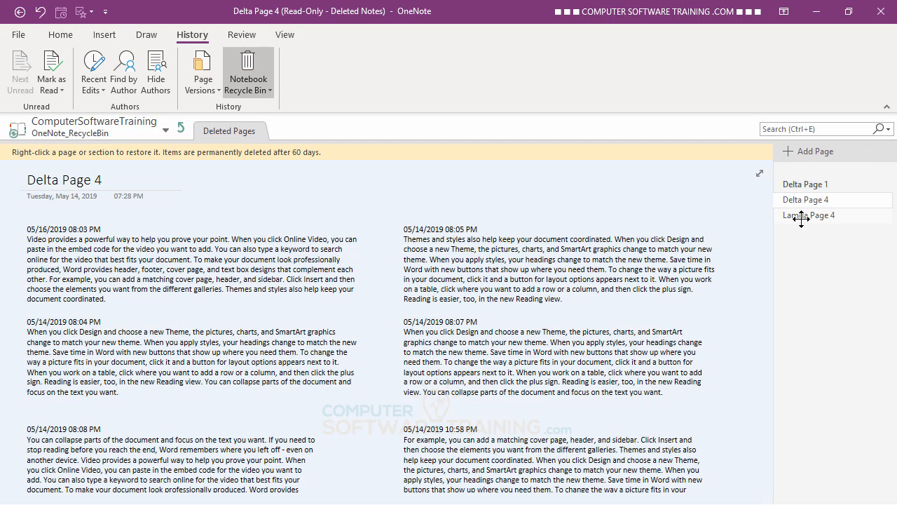
left_click(803, 214)
Restore the deleted Delta Page 1 by moving it to the LAMDA section of the ComputerSoftwareTraining notebook.
left_click(804, 184)
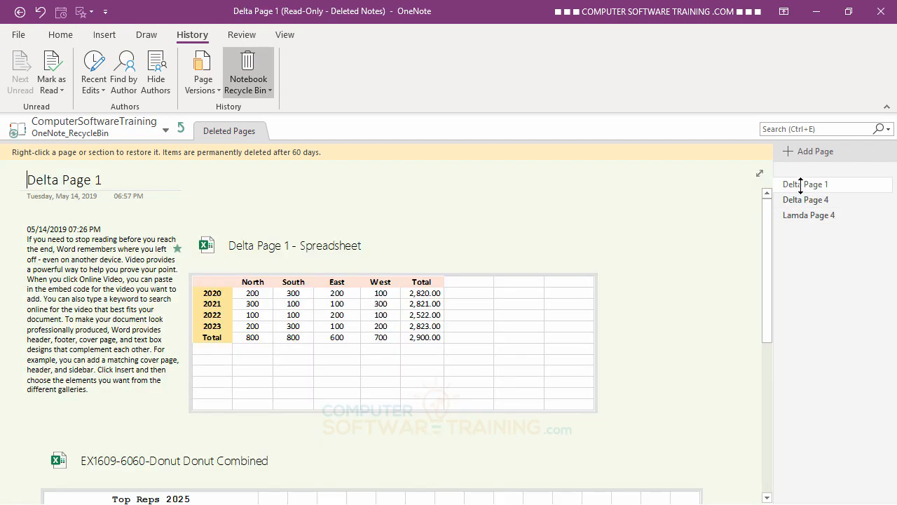
right_click(804, 188)
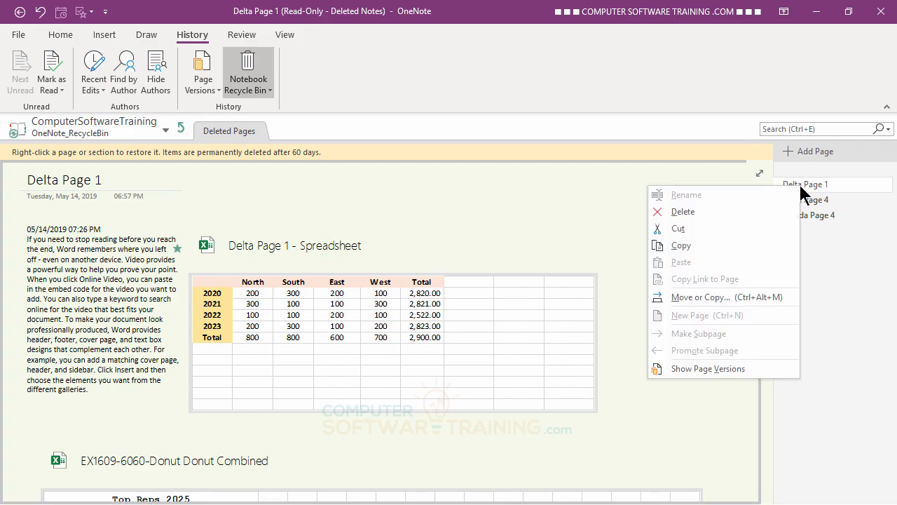
left_click(708, 297)
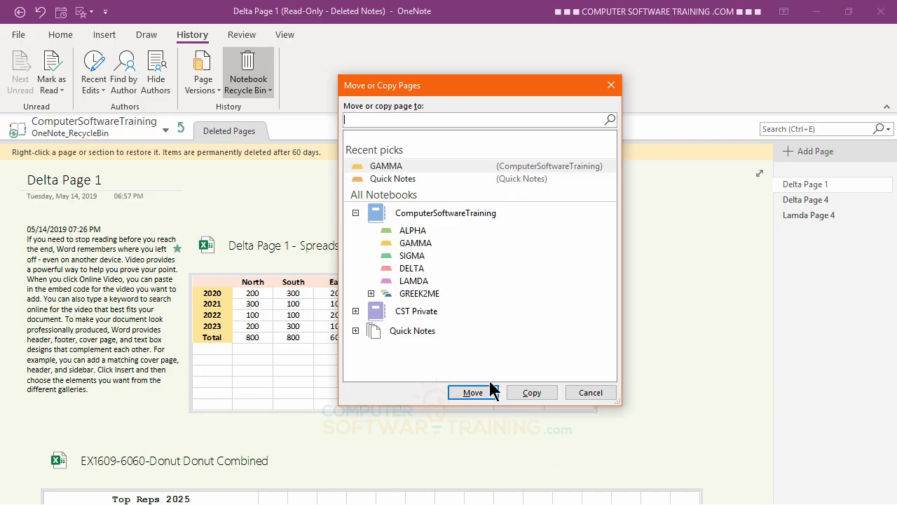
left_click(413, 284)
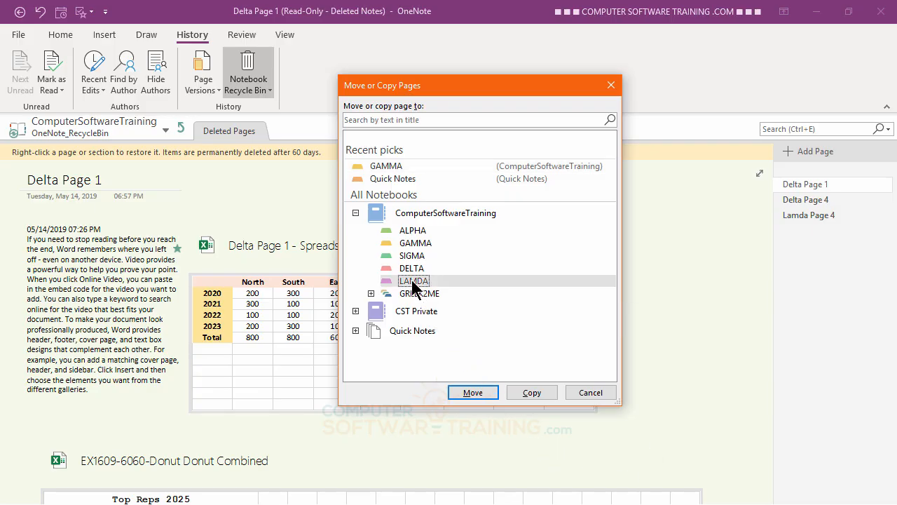
left_click(473, 393)
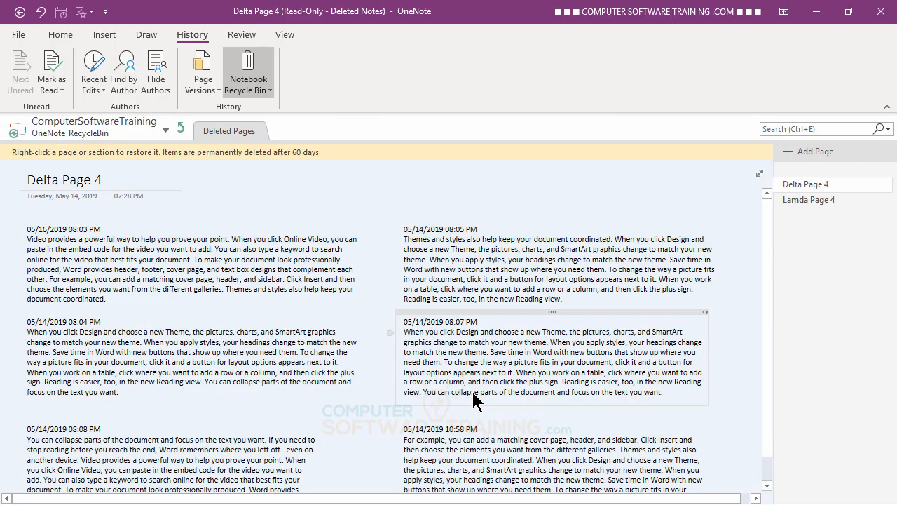
Move the deleted Lamda Page 4 out of the recycle bin into the notebook's LAMDA section.
right_click(804, 204)
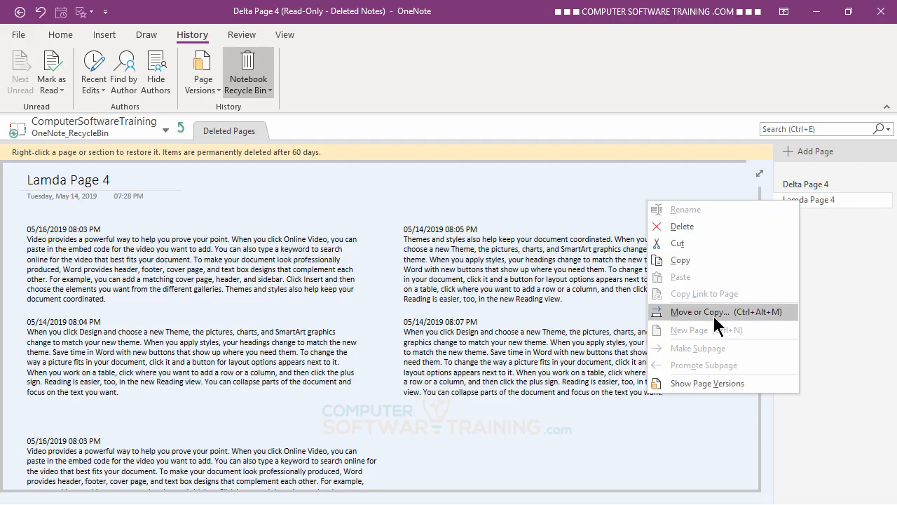
left_click(702, 314)
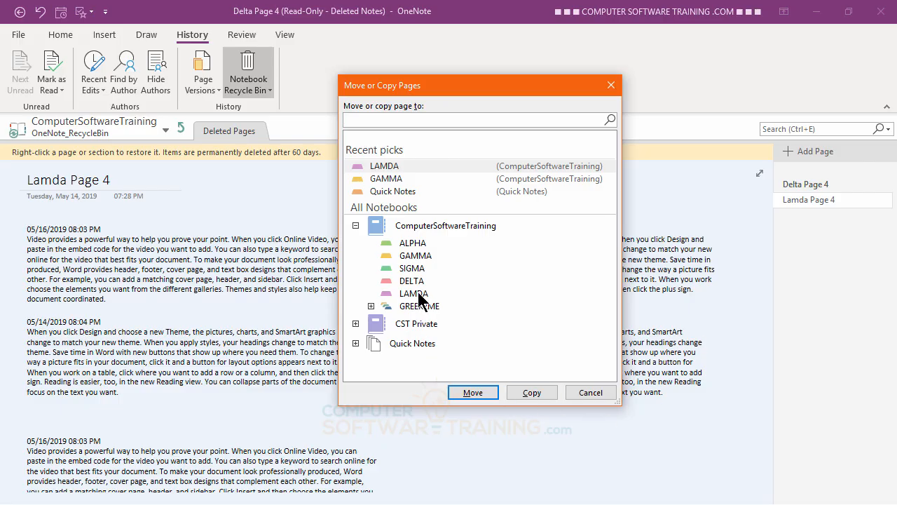
left_click(419, 295)
left_click(475, 395)
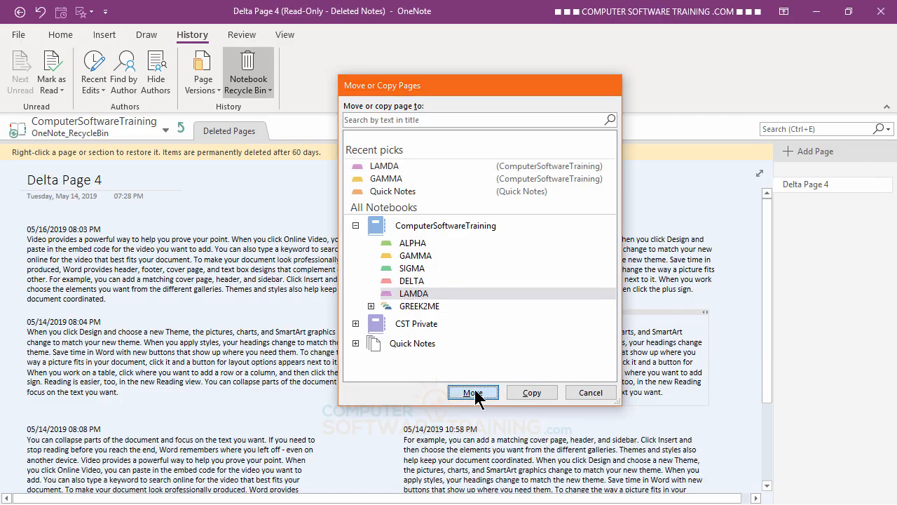
Move the deleted Delta Page 4 from the recycle bin to the LAMDA section.
right_click(815, 187)
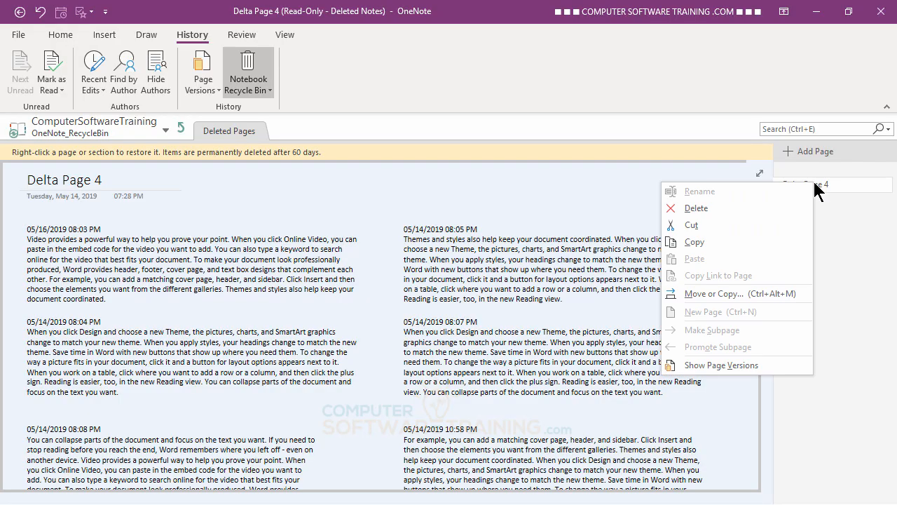
left_click(708, 297)
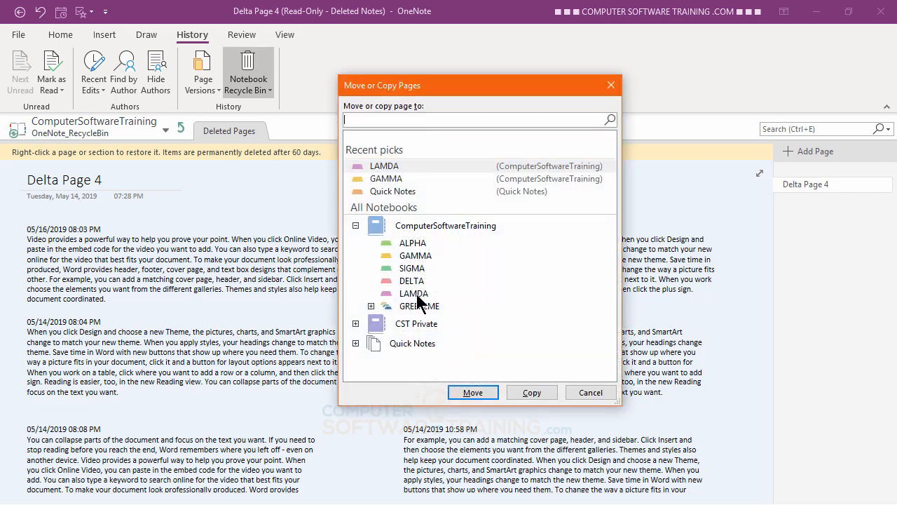
left_click(415, 293)
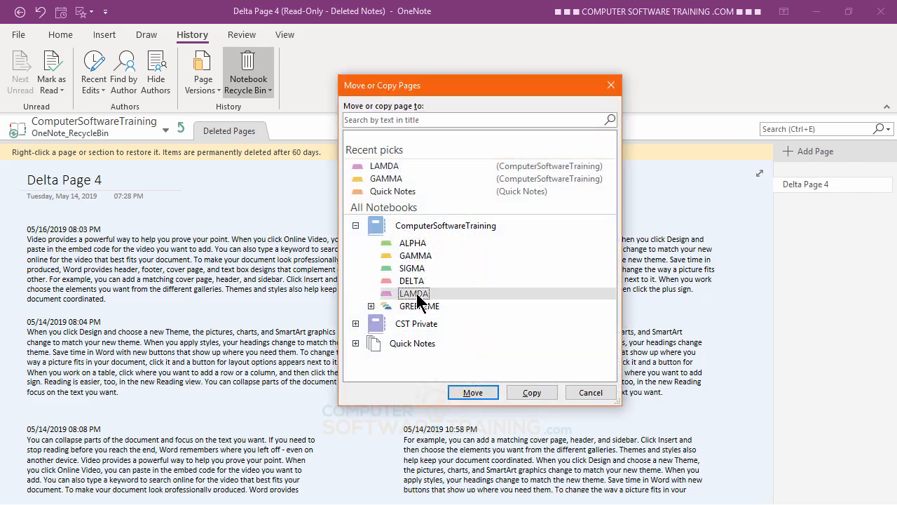
left_click(473, 393)
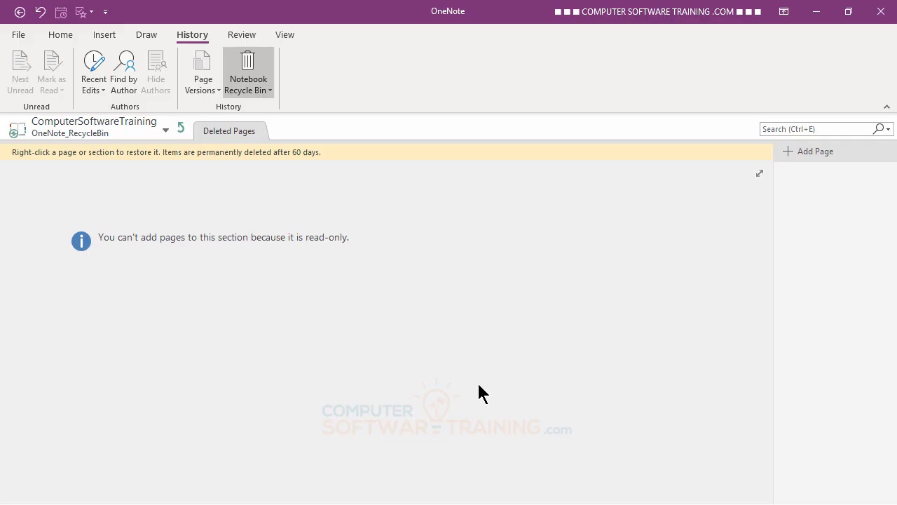
Return from the recycle bin to the notebook and check the LAMDA section for the restored pages.
left_click(180, 128)
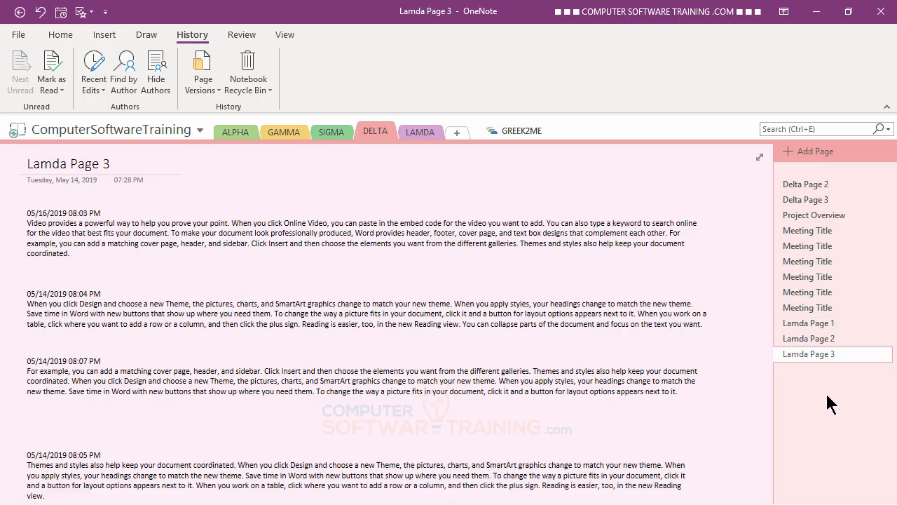
left_click(422, 132)
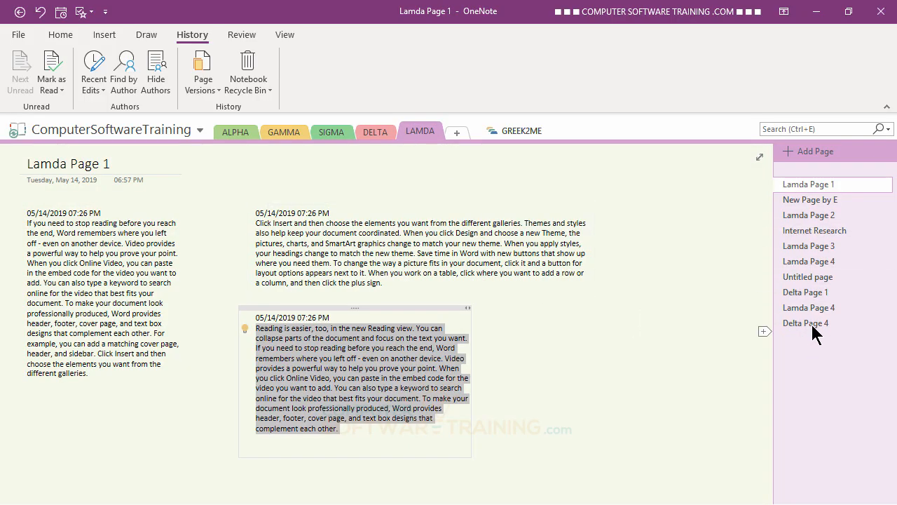
left_click(655, 451)
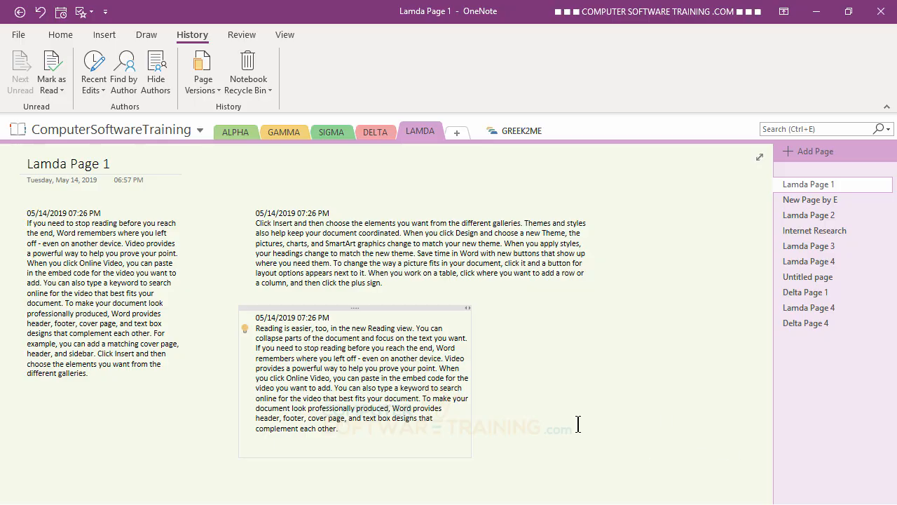
Delete the whole SIGMA section, confirming its move to Deleted Notes.
left_click(327, 133)
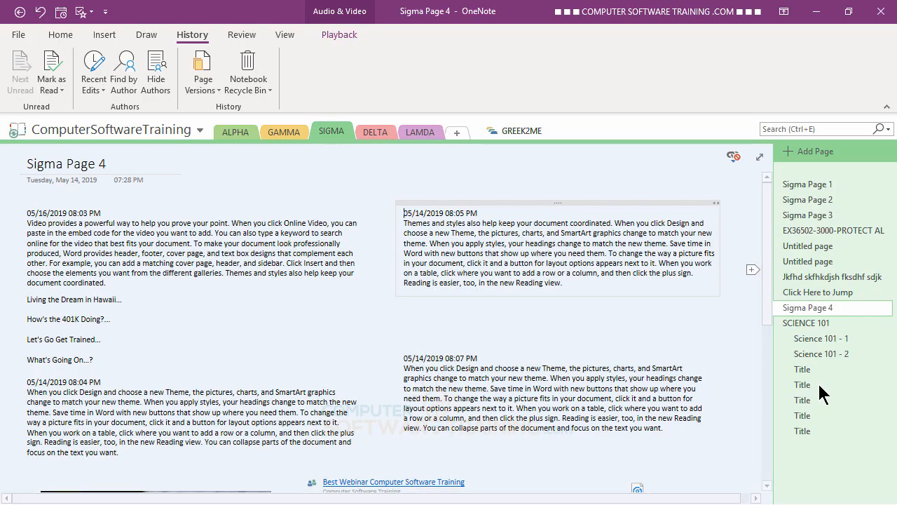
right_click(337, 134)
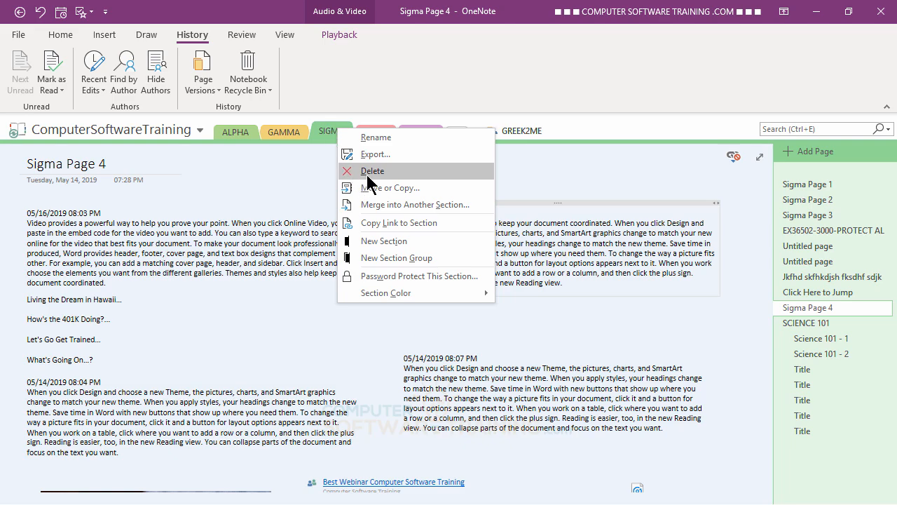
left_click(370, 172)
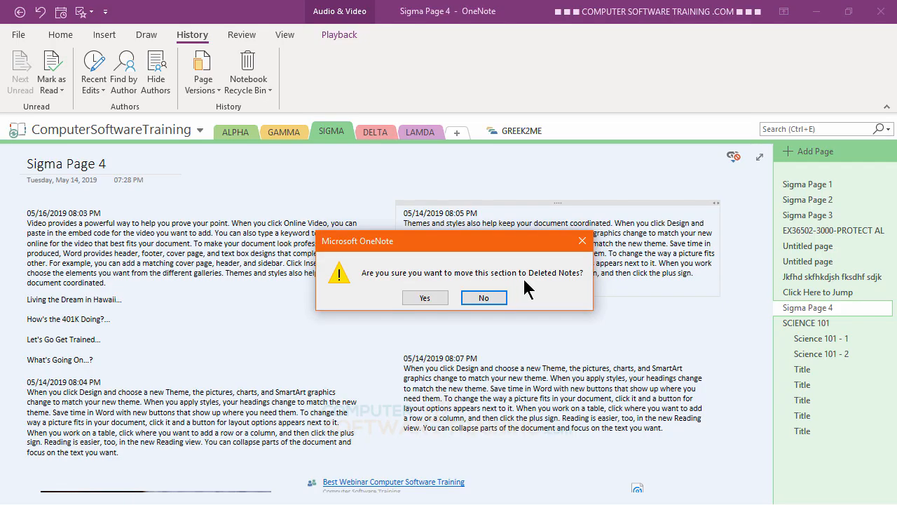
left_click(425, 297)
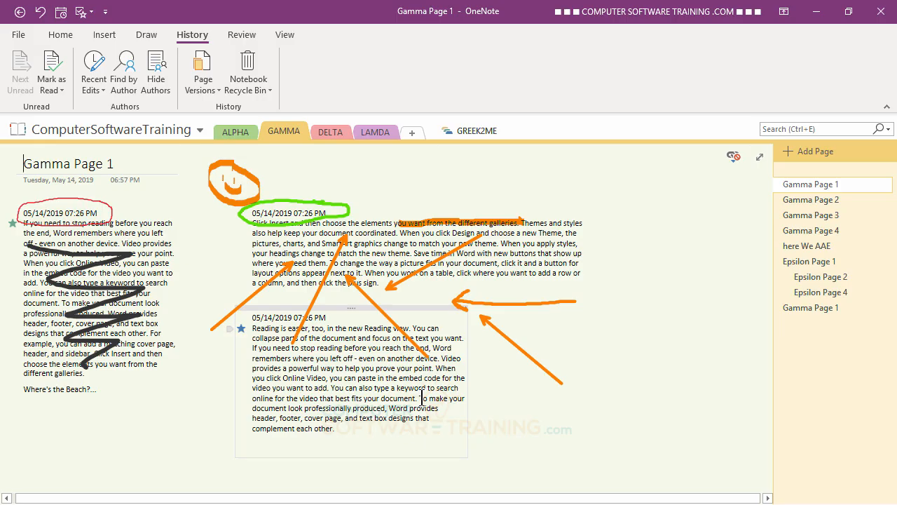
Move the deleted SIGMA section from the recycle bin into the ComputerSoftwareTraining notebook and place it between GAMMA and DELTA.
left_click(254, 96)
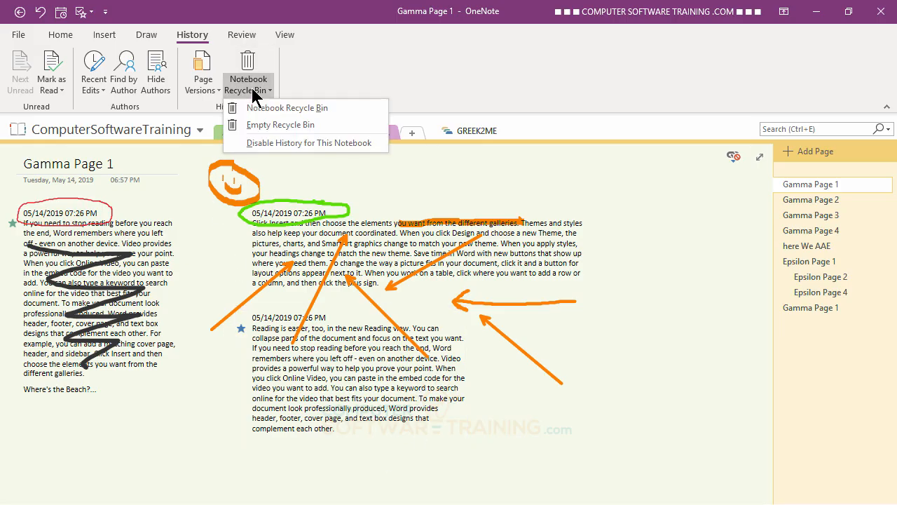
left_click(285, 107)
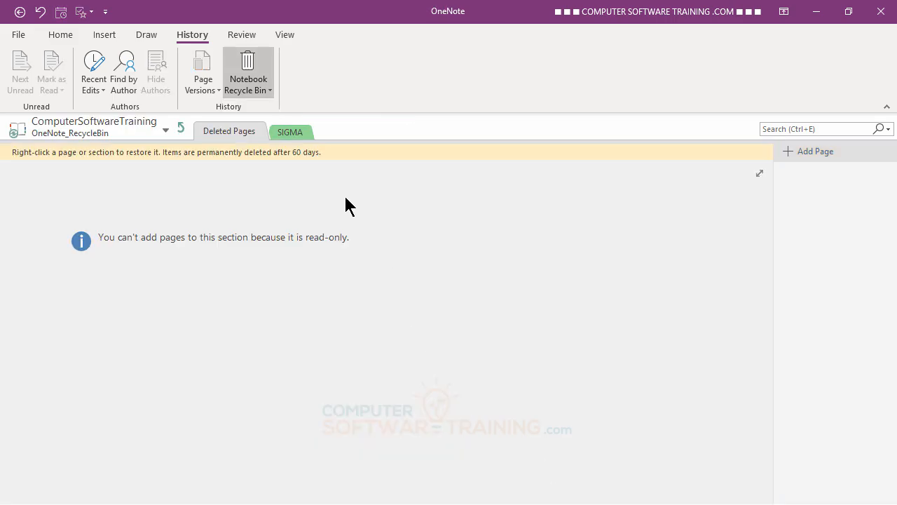
left_click(290, 133)
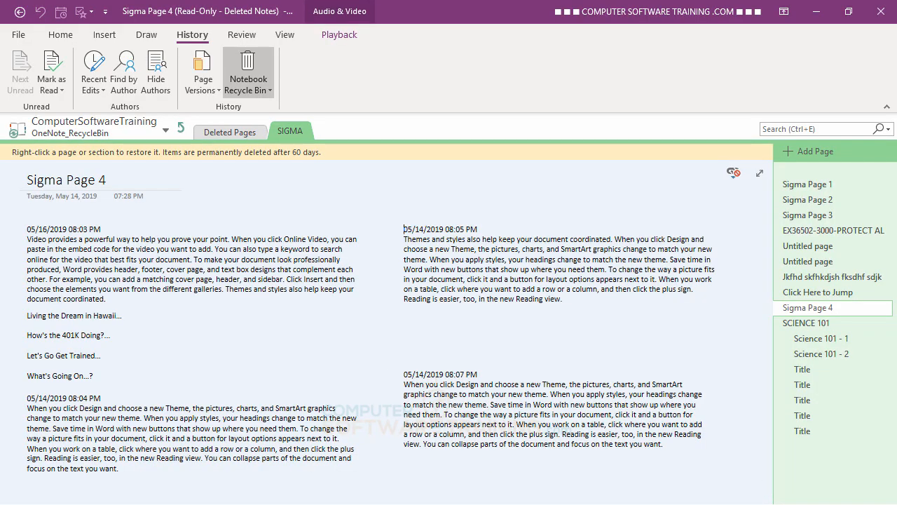
right_click(290, 133)
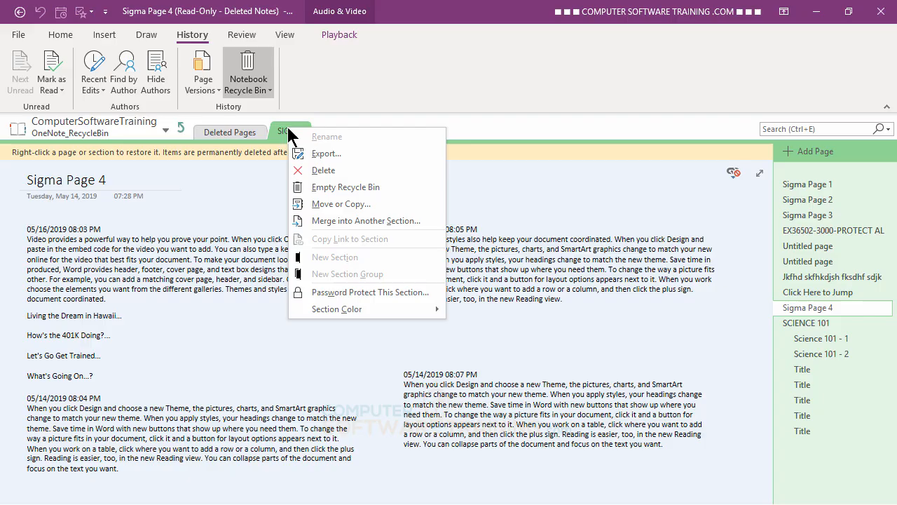
left_click(335, 207)
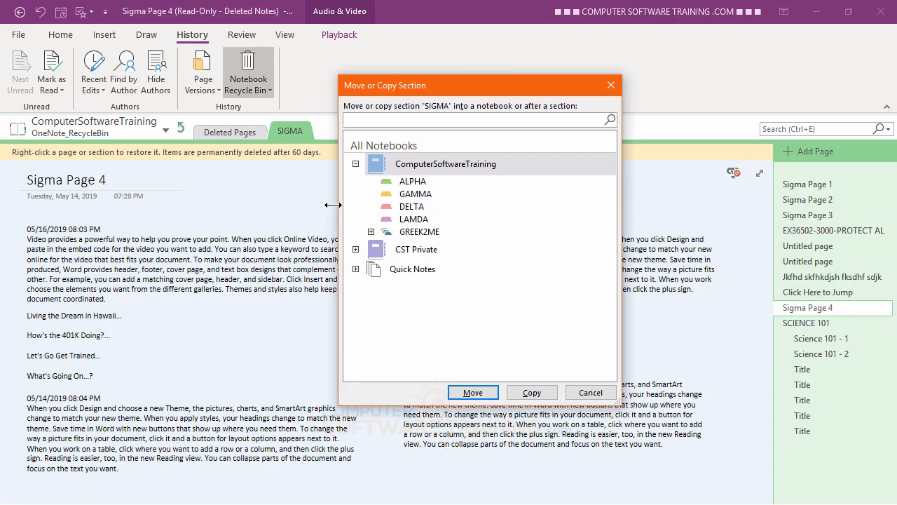
left_click(381, 165)
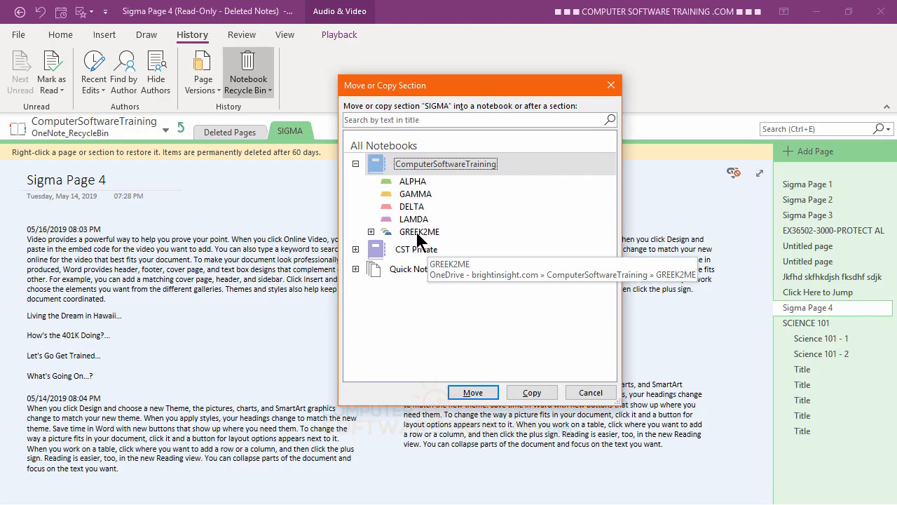
left_click(479, 394)
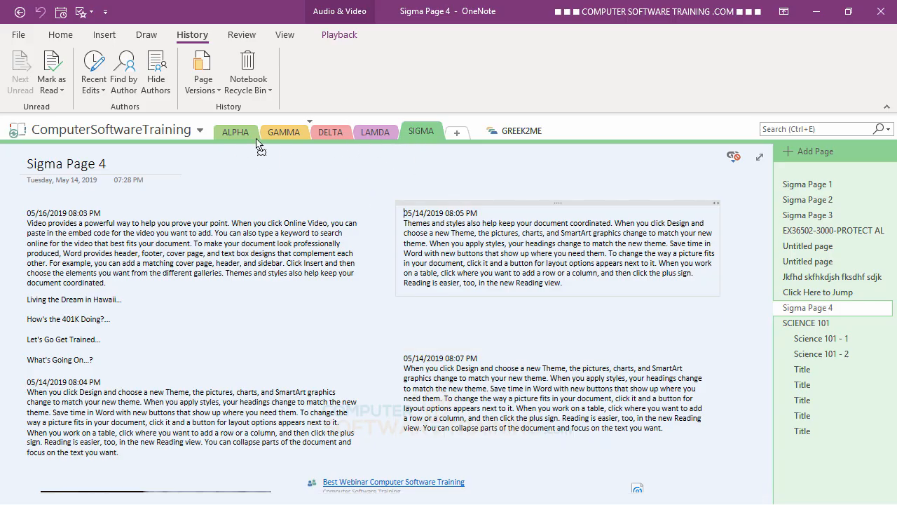
left_click_drag(198, 135, 313, 132)
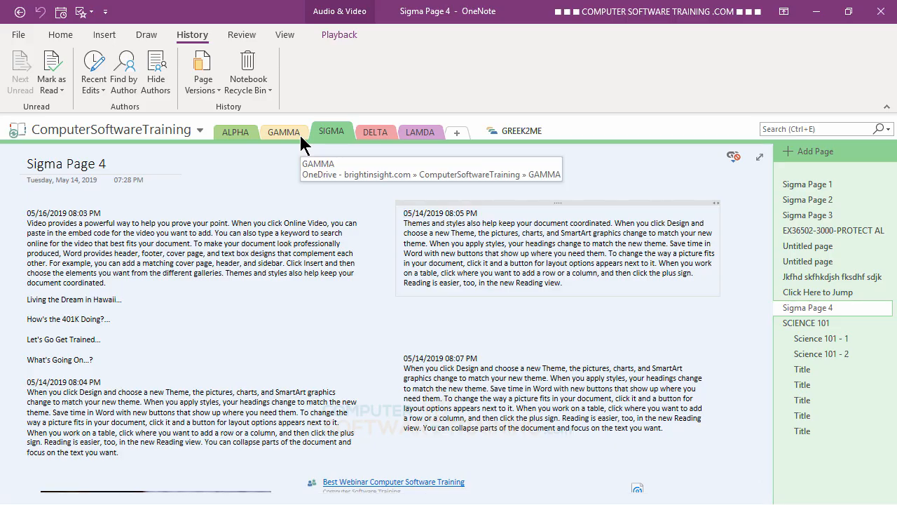
left_click(263, 92)
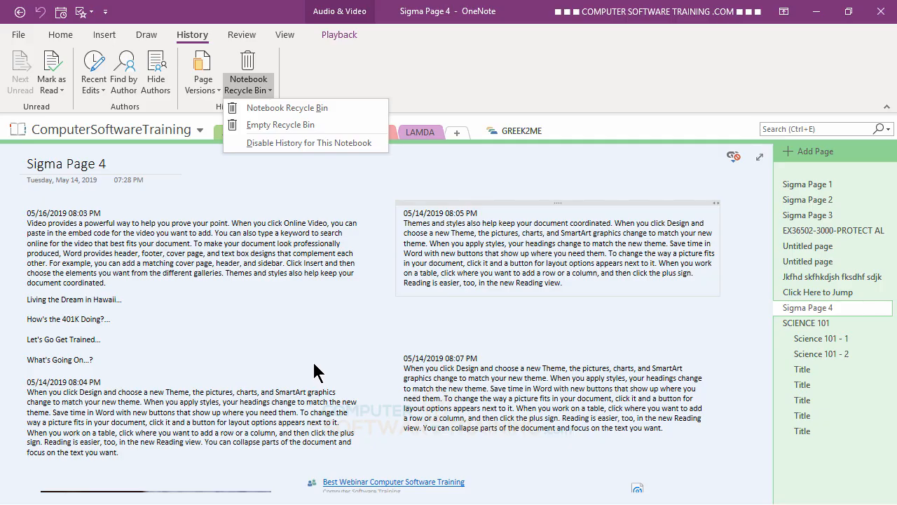
left_click(297, 341)
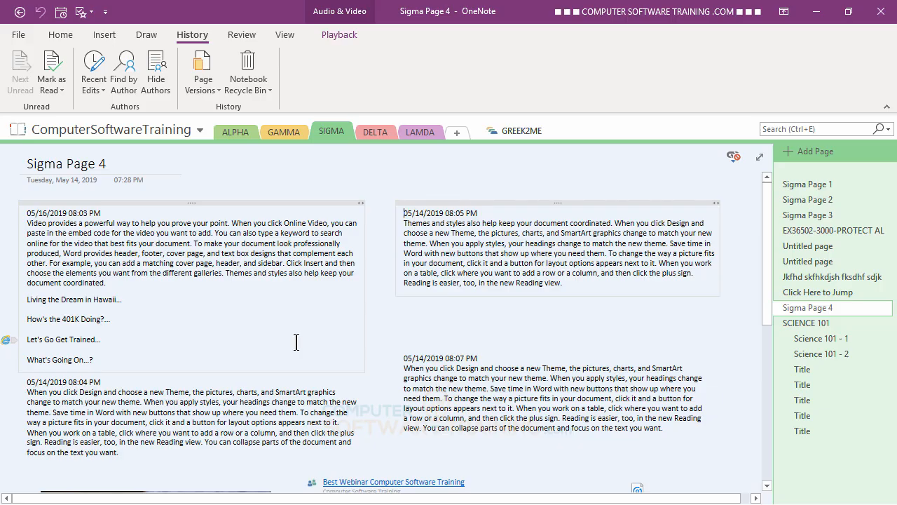
Insert the misspelled word "thu" before "your point" in Sigma Page 4's first paragraph and correct it to the suggestion "the".
scroll(342, 430, "down", 1)
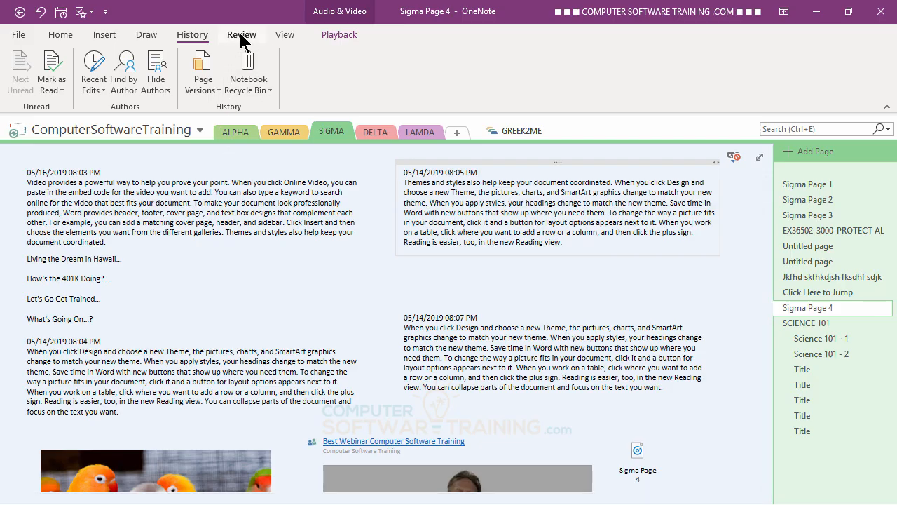
left_click(241, 35)
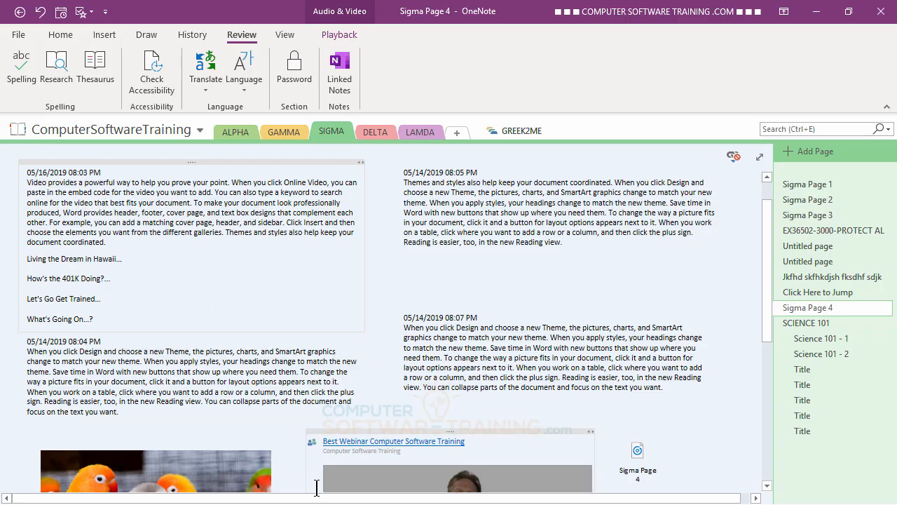
type("thee")
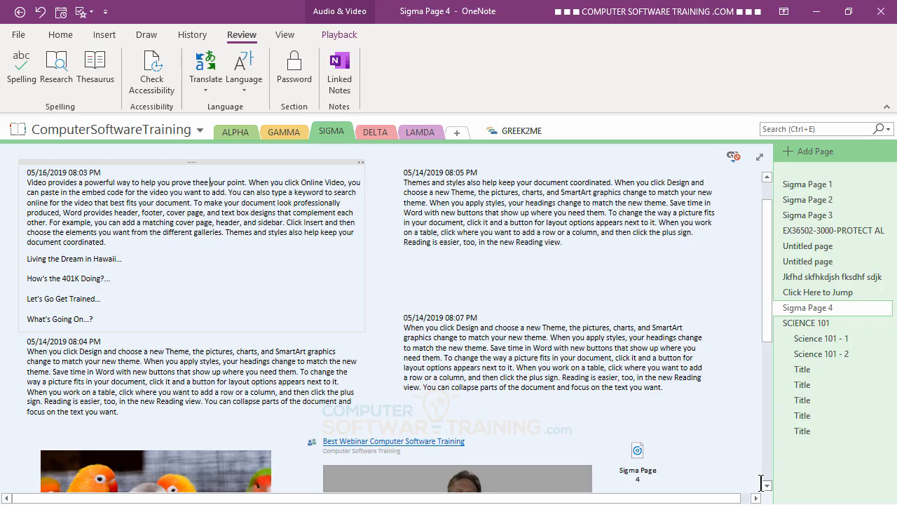
key("BackSpace")
key("BackSpace")
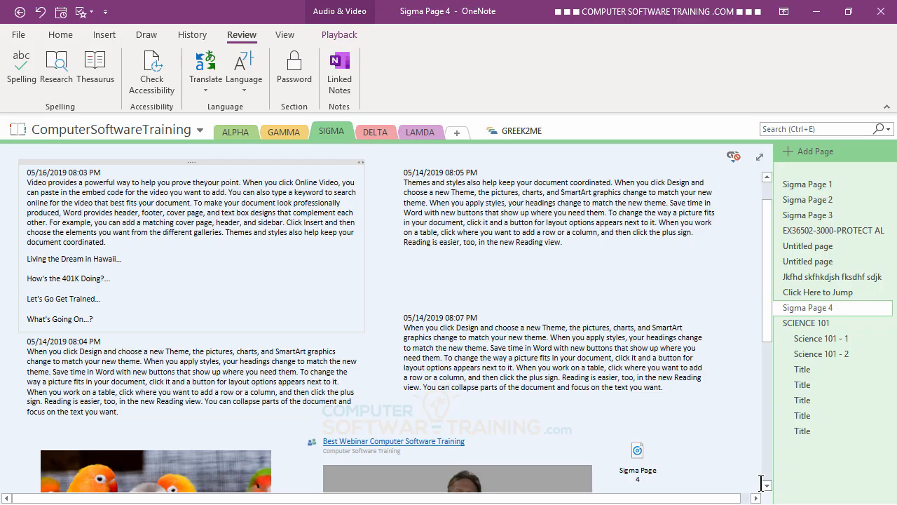
key("BackSpace")
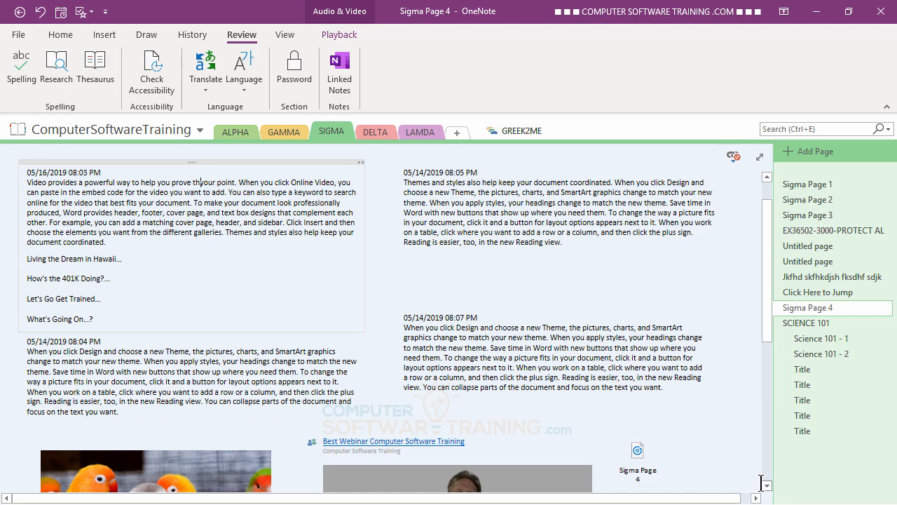
type("u")
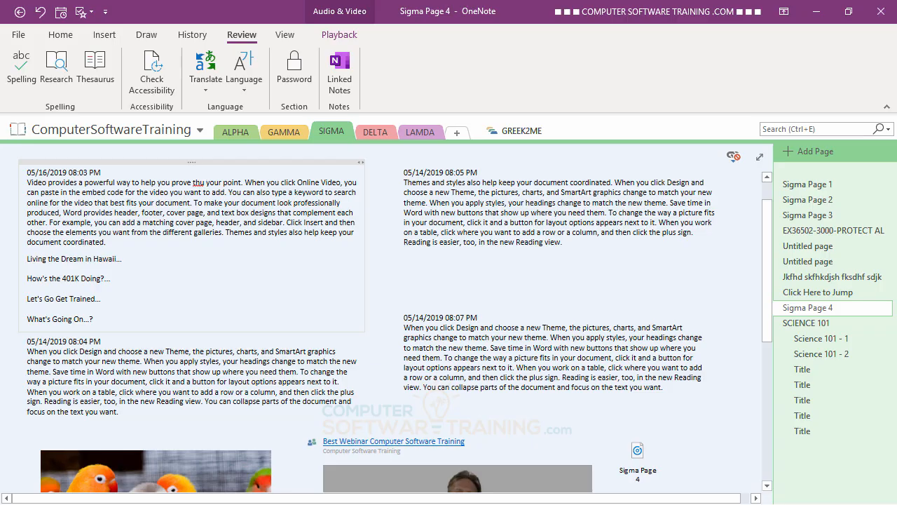
right_click(197, 181)
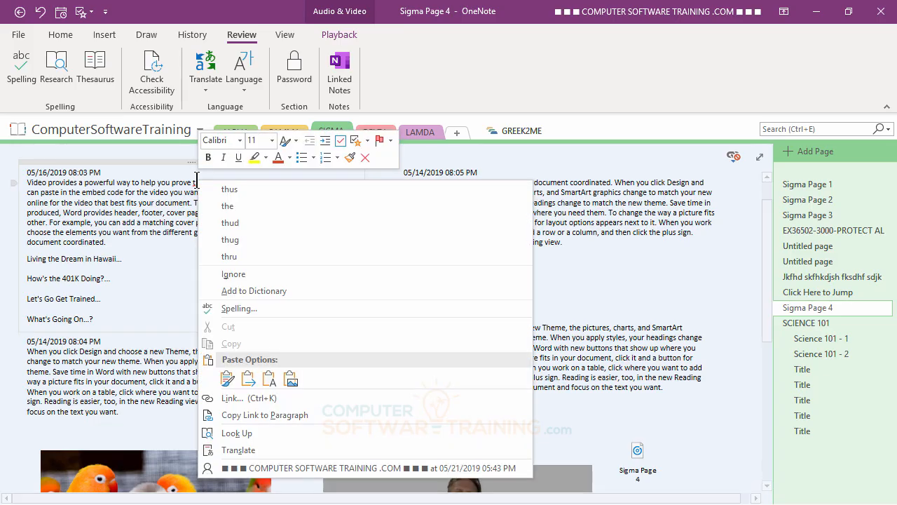
left_click(232, 207)
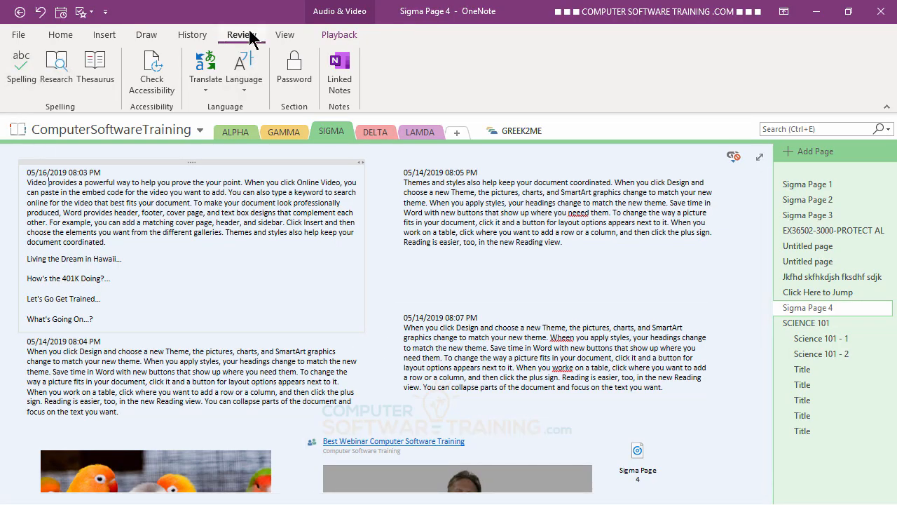
Run the spelling check on Sigma Page 4, replacing "neeed" with "need", "Wheen" with "When" and "worke" with "worked".
left_click(20, 74)
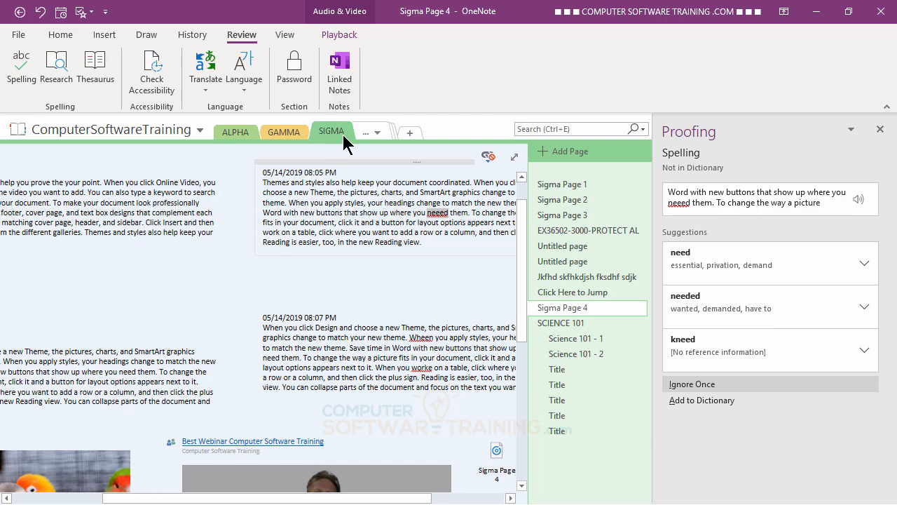
left_click(695, 254)
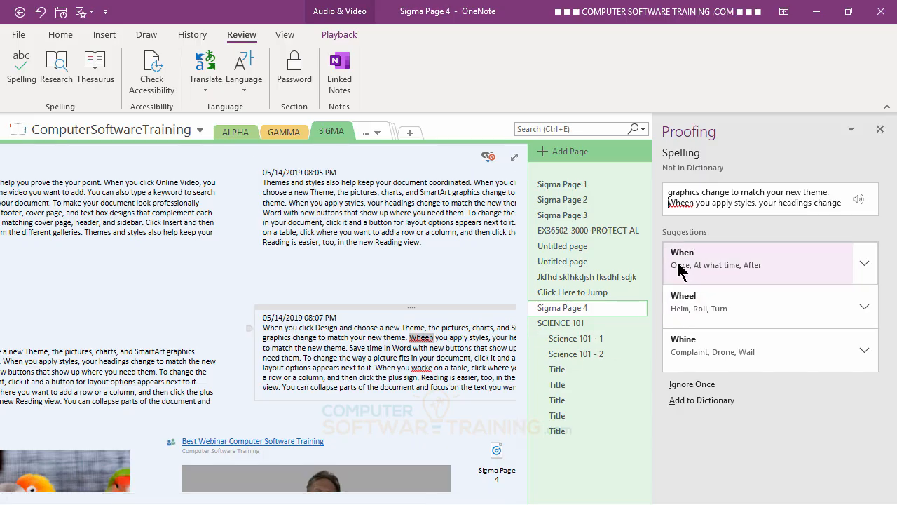
left_click(687, 255)
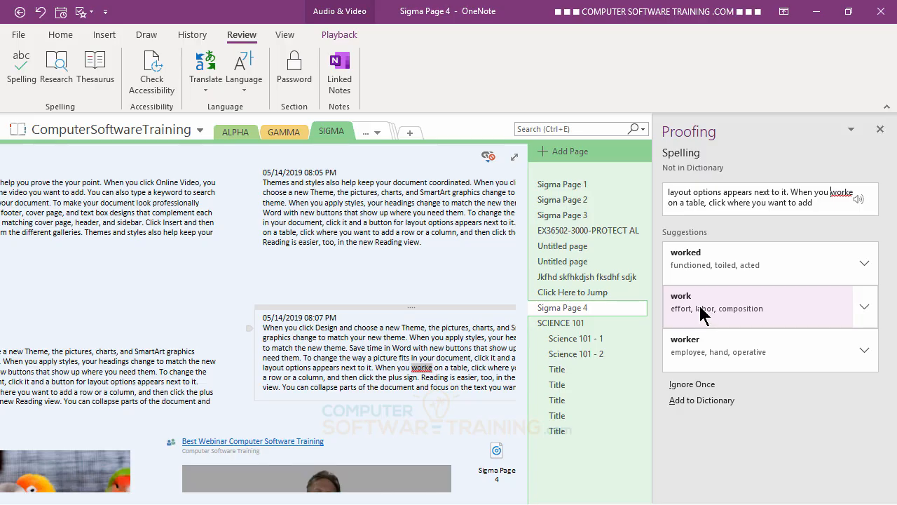
left_click(699, 262)
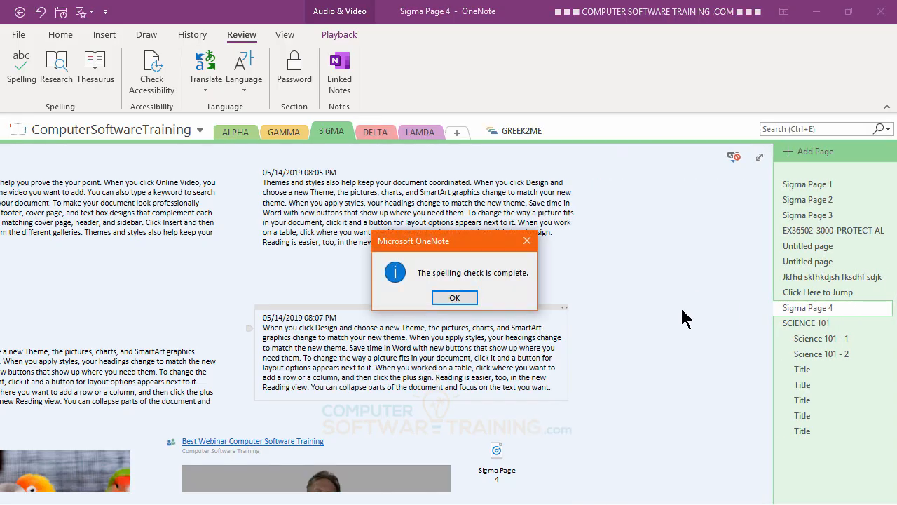
left_click(455, 298)
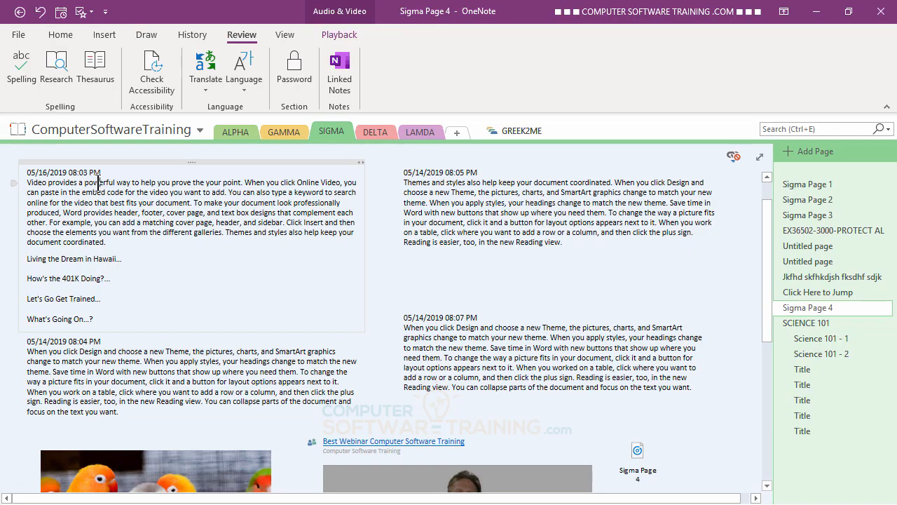
Look up synonyms for "powerful" from the first paragraph in the Thesaurus, and look up its synonym "potent" as well.
left_click(100, 70)
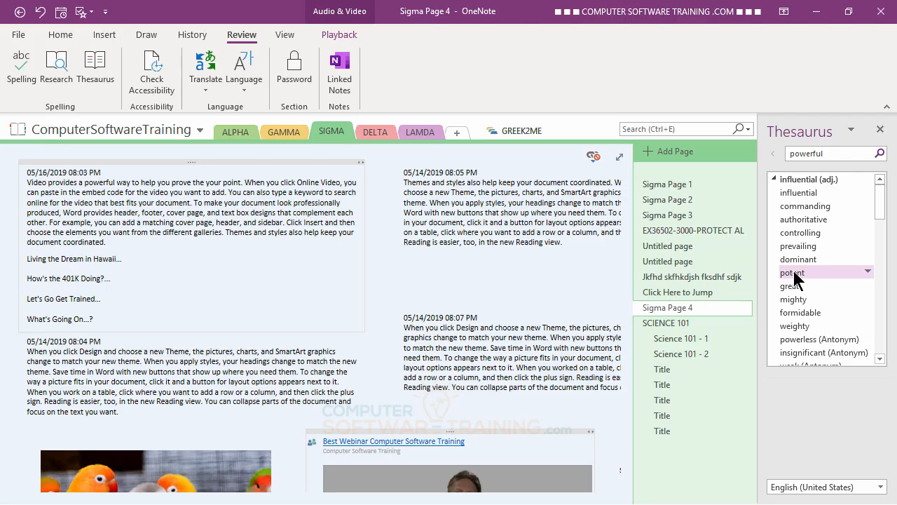
left_click(868, 272)
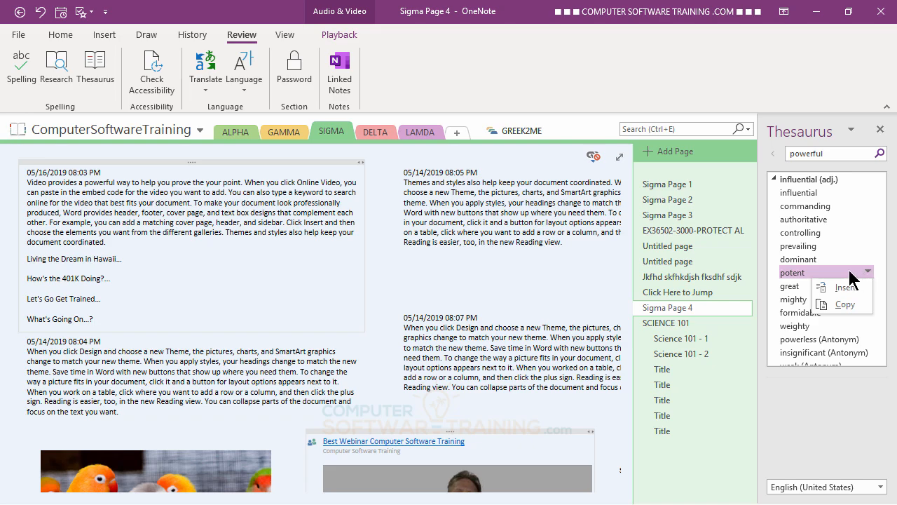
left_click(790, 273)
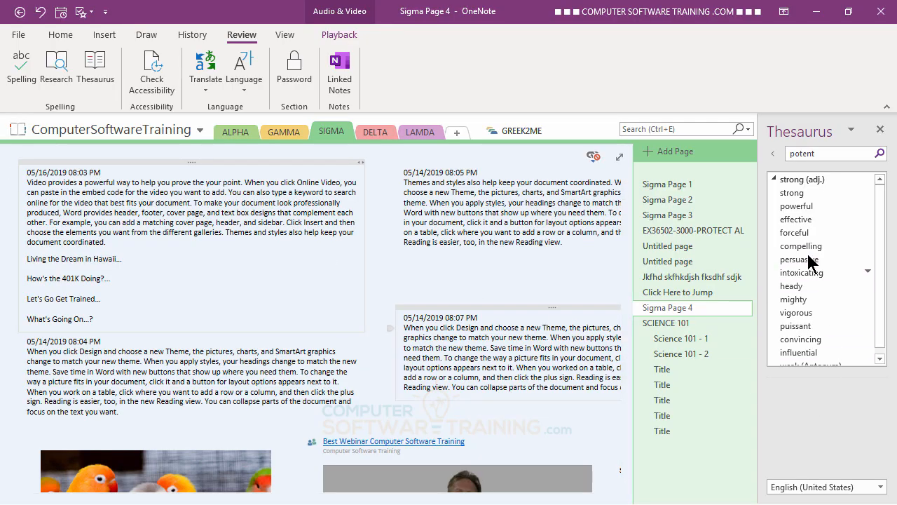
Try inserting the synonym "compelling" at the text cursor within "powerful" and undo the insertion.
left_click(867, 245)
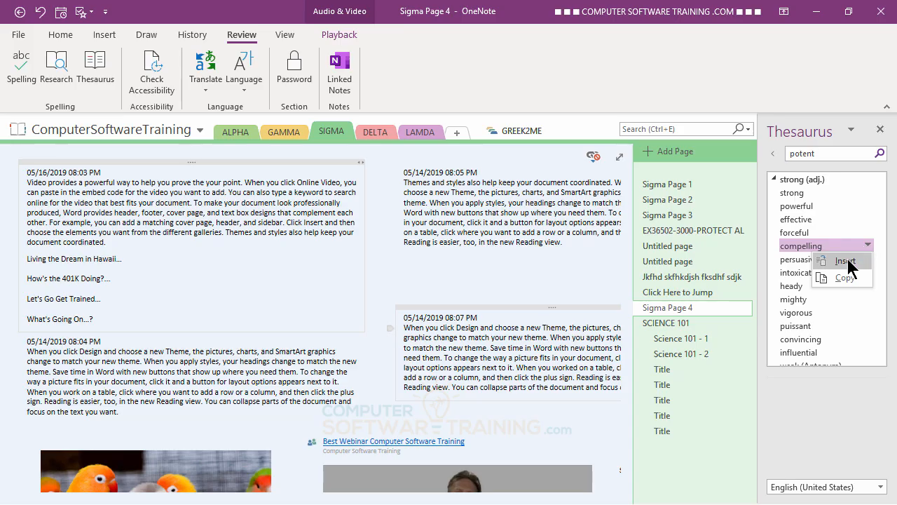
left_click(845, 262)
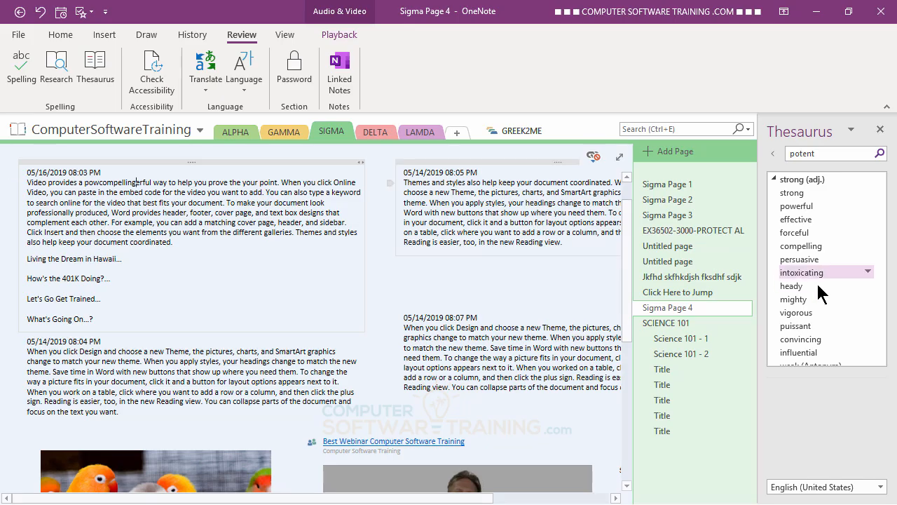
left_click(40, 12)
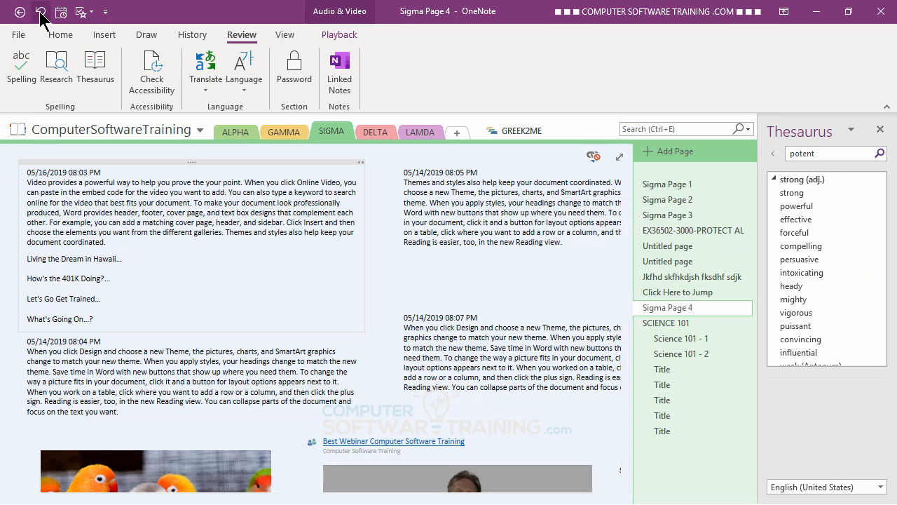
Replace the whole word "powerful" in the first paragraph with the synonym "compelling" and close the Thesaurus.
double_click(95, 185)
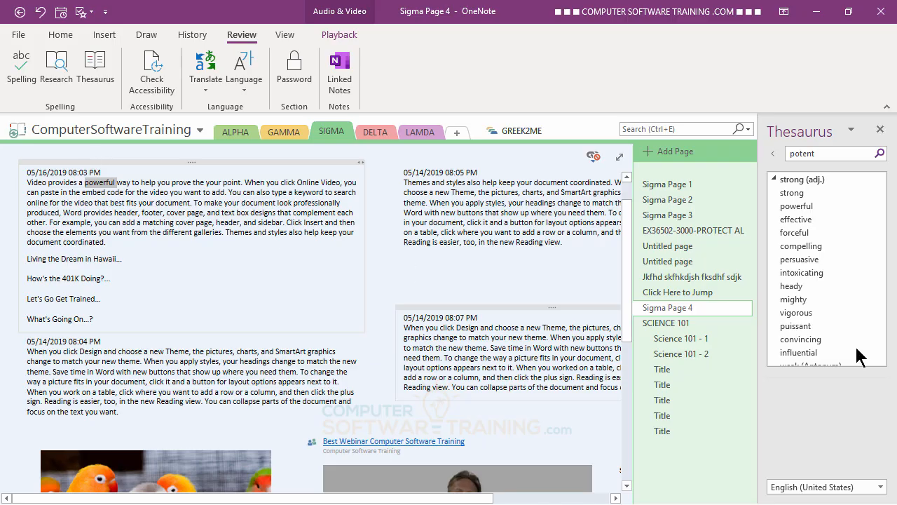
mouse_move(806, 246)
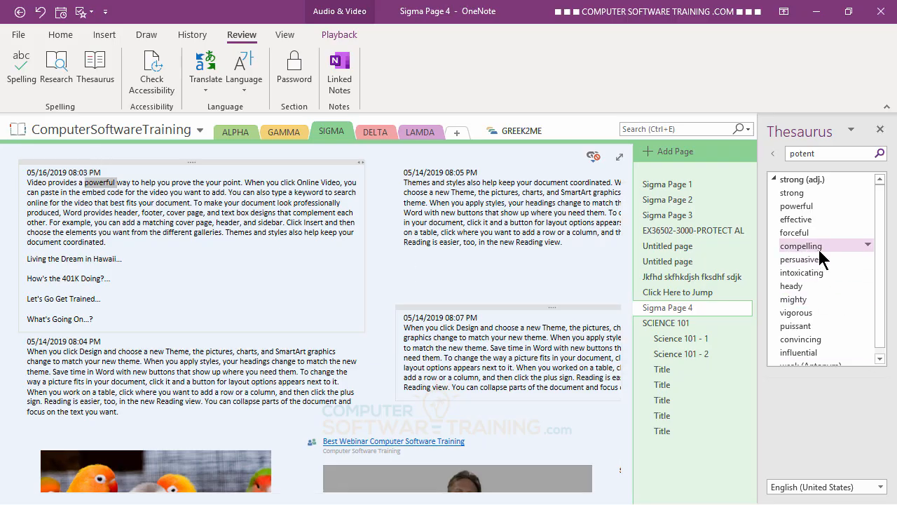
left_click(868, 246)
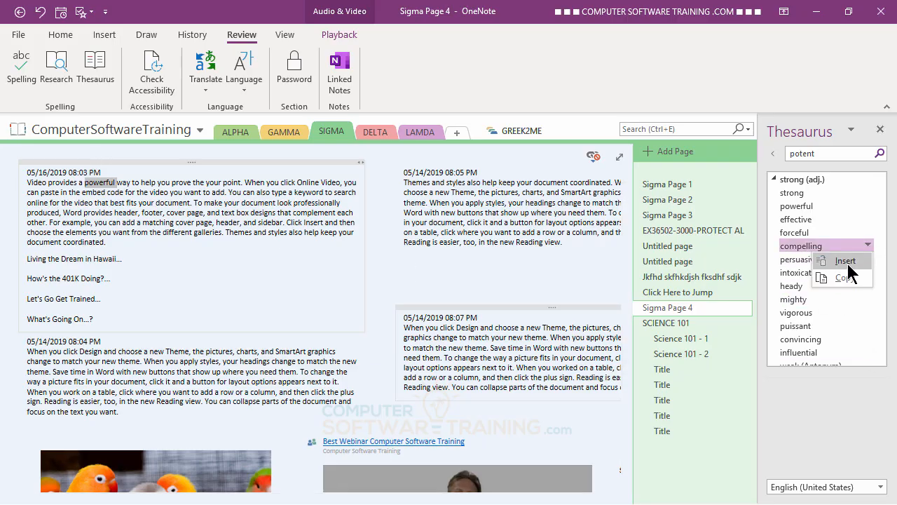
left_click(845, 261)
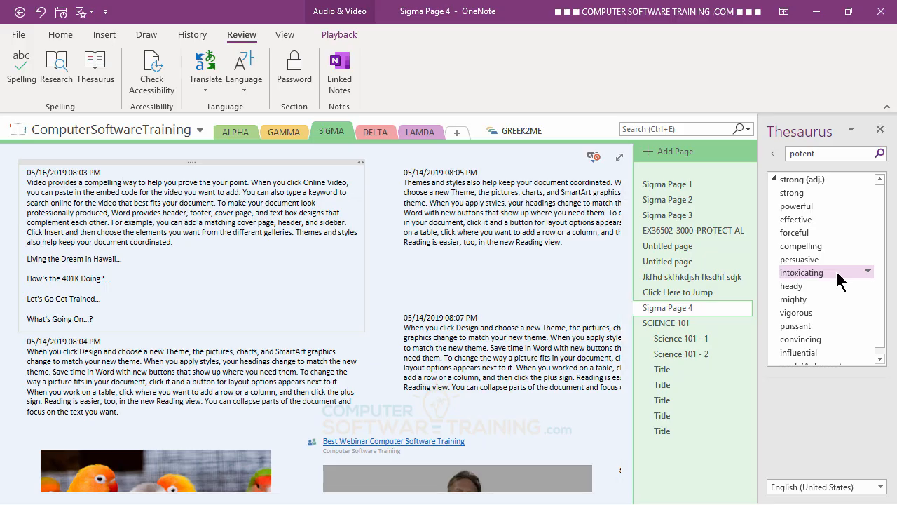
left_click(880, 130)
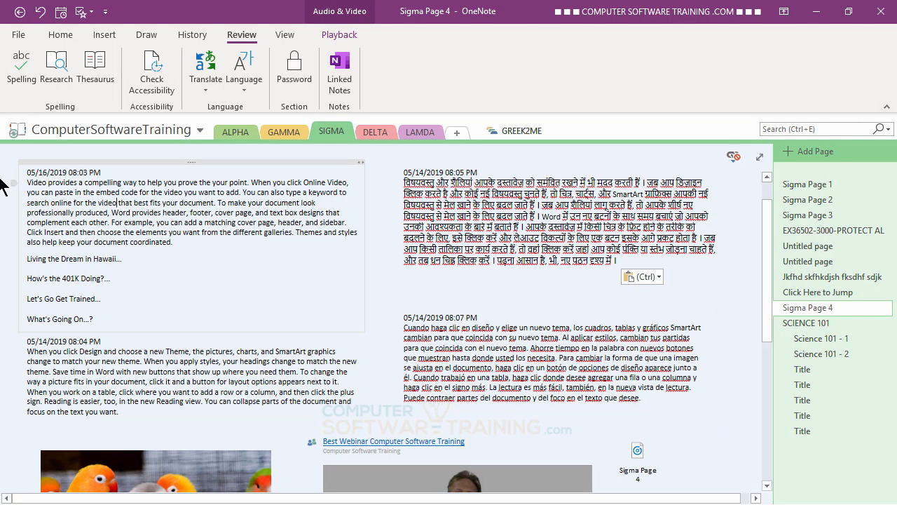
Run Translate Selected Text on the first paragraph, which begins "Video provides a compelling way", and agree to send it for translation.
left_click_drag(25, 183, 197, 244)
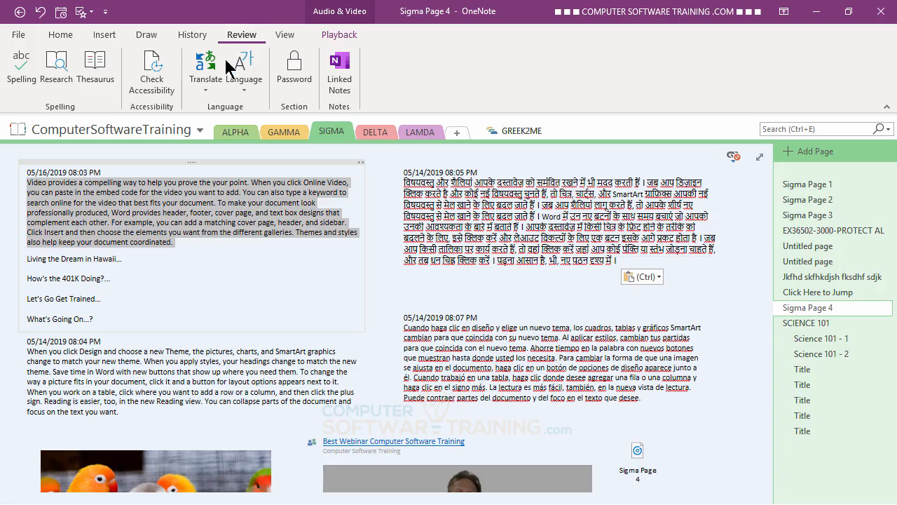
left_click(205, 84)
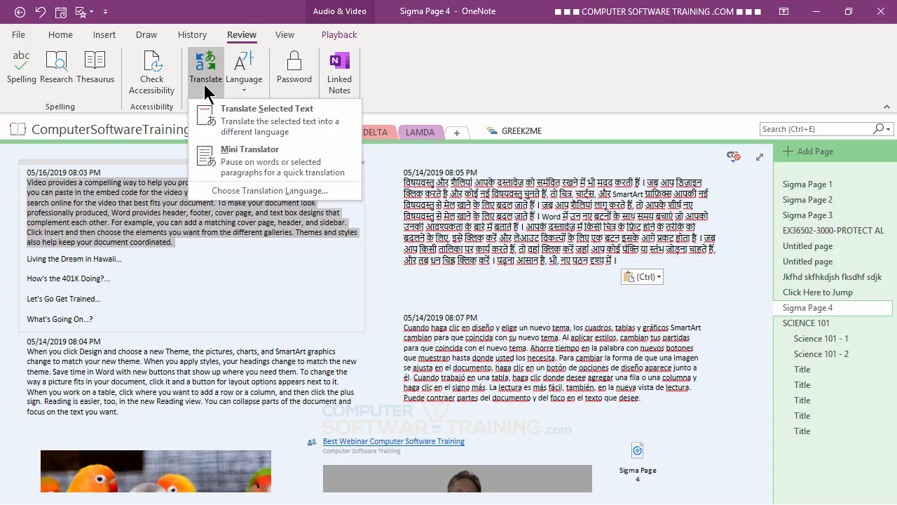
left_click(249, 125)
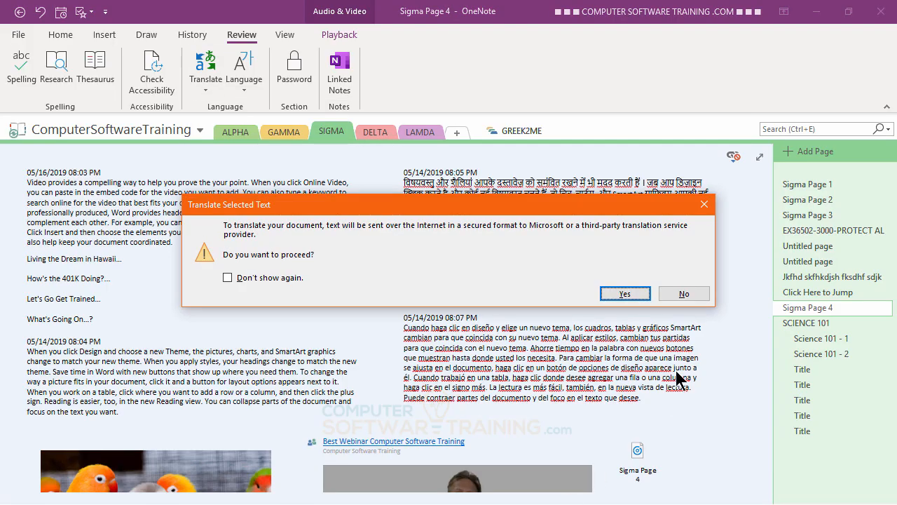
left_click(620, 296)
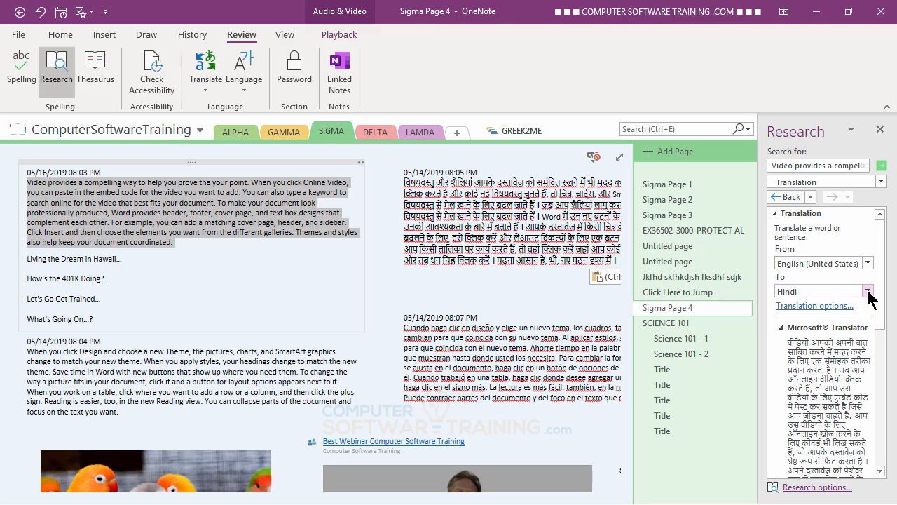
Set the translation's target language to Chinese (Taiwan) for the first paragraph.
left_click(868, 291)
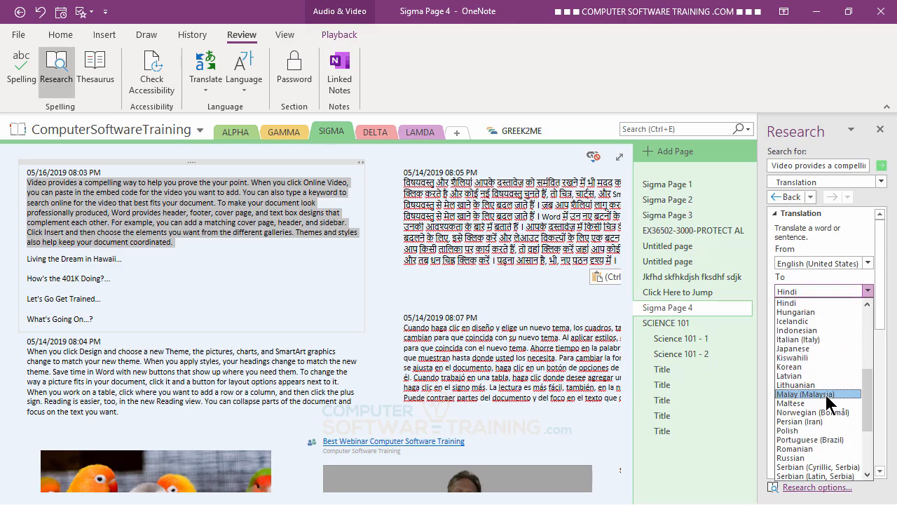
scroll(824, 403, "down", 3)
scroll(824, 407, "up", 7)
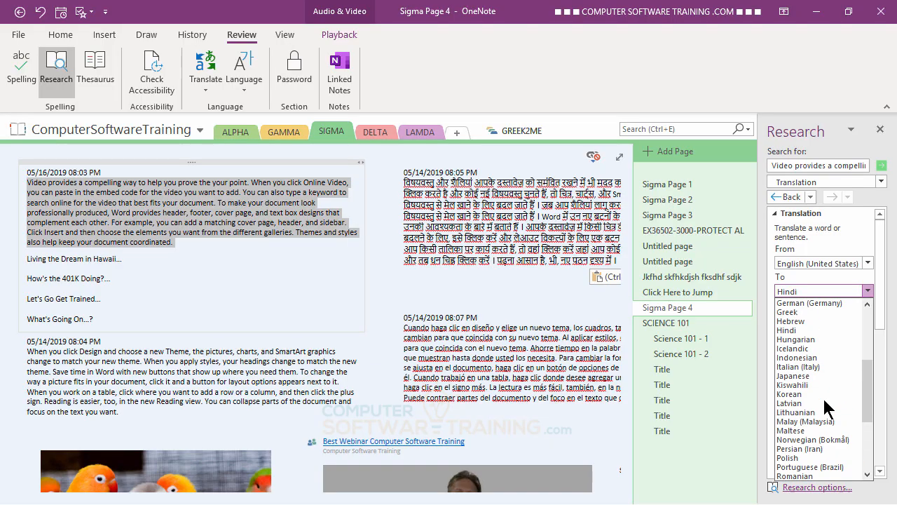
scroll(824, 408, "up", 2)
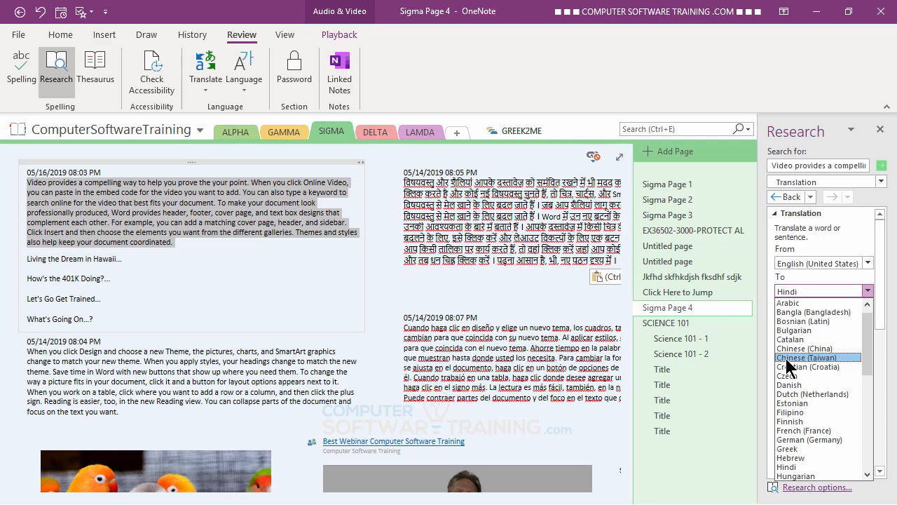
left_click(786, 358)
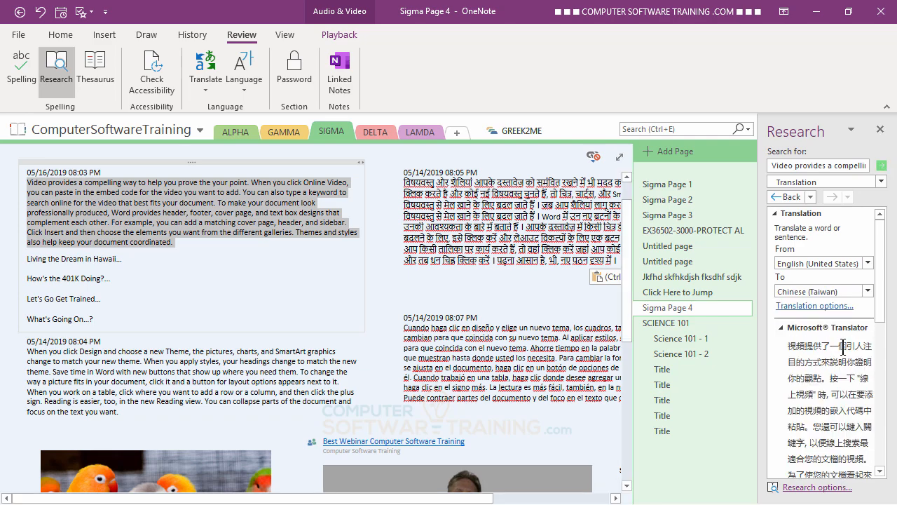
Insert the Chinese translation in place of the first paragraph and close the Research pane.
scroll(881, 367, "down", 5)
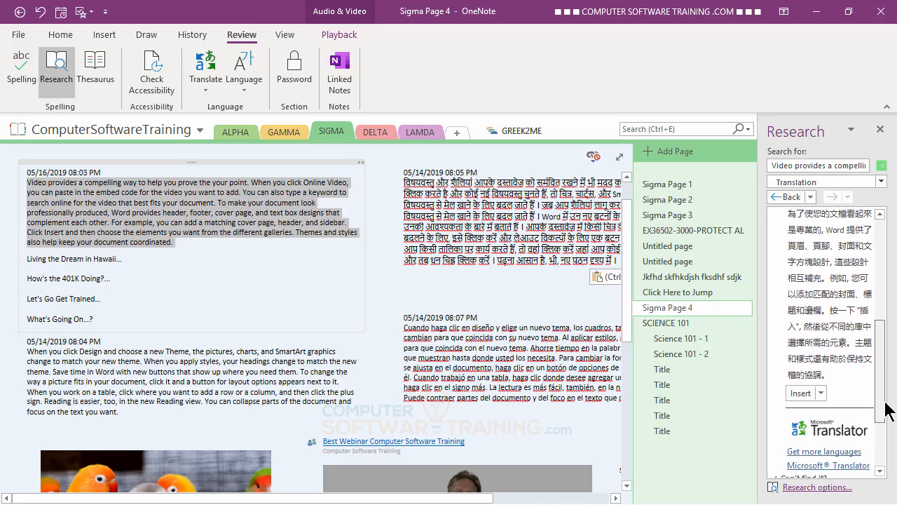
left_click(802, 392)
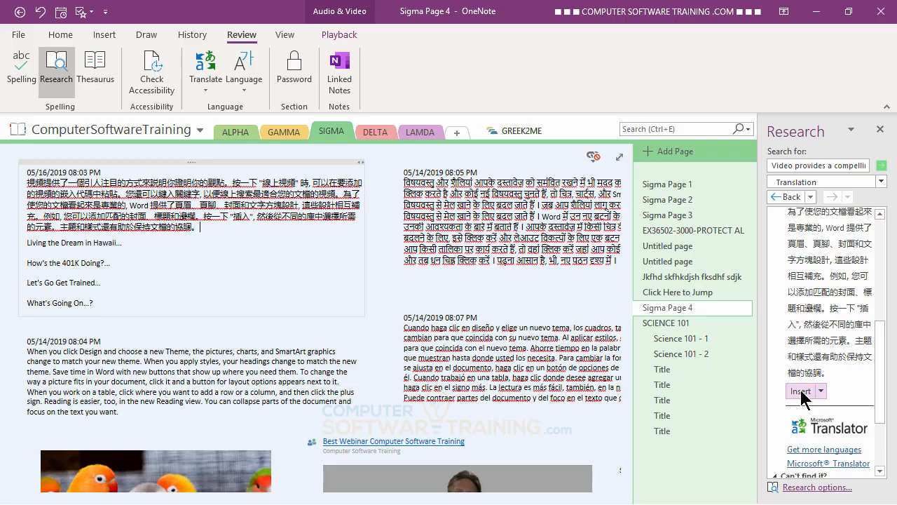
left_click(880, 131)
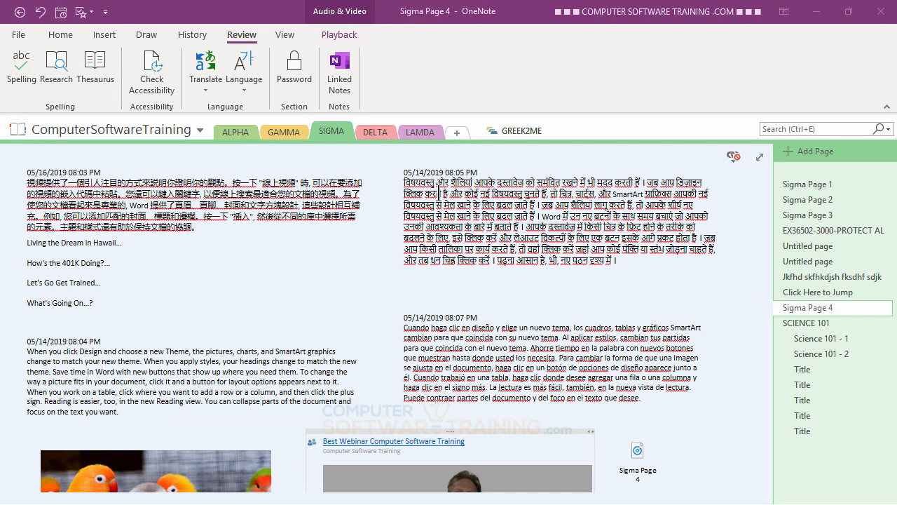
Run Translate Selected Text on the whole Hindi paragraph dated 05/14/2019 08:05 PM and agree to send it for translation.
double_click(430, 182)
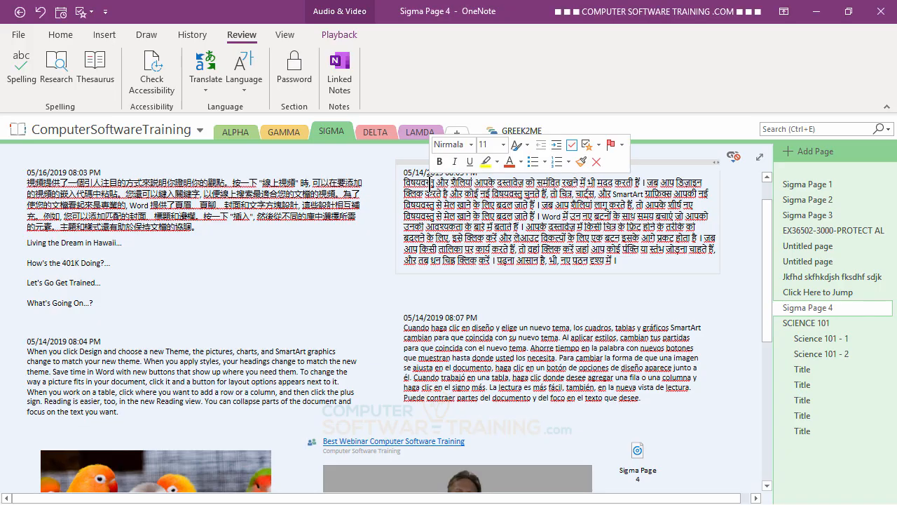
triple_click(430, 184)
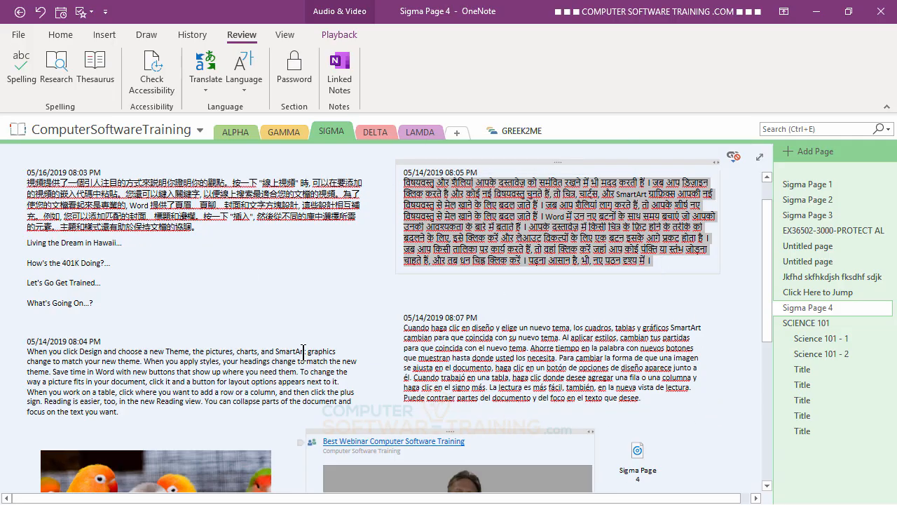
left_click(206, 78)
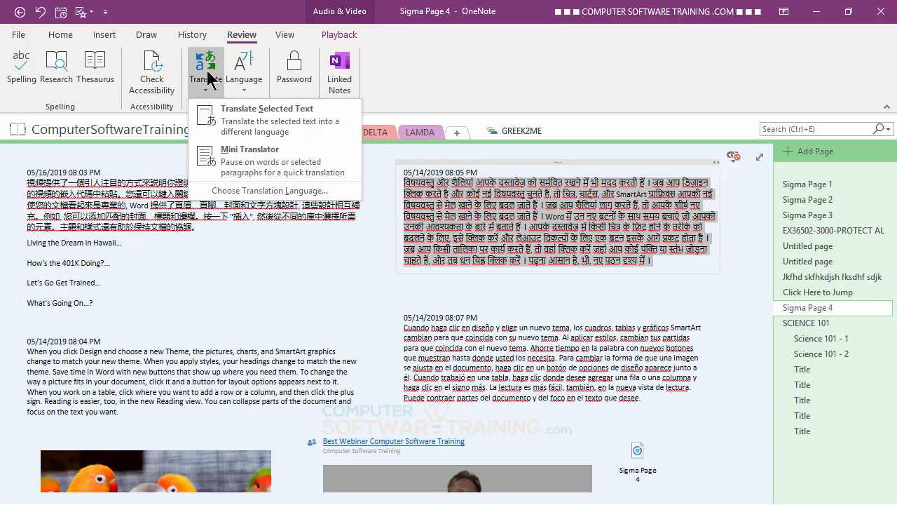
left_click(265, 120)
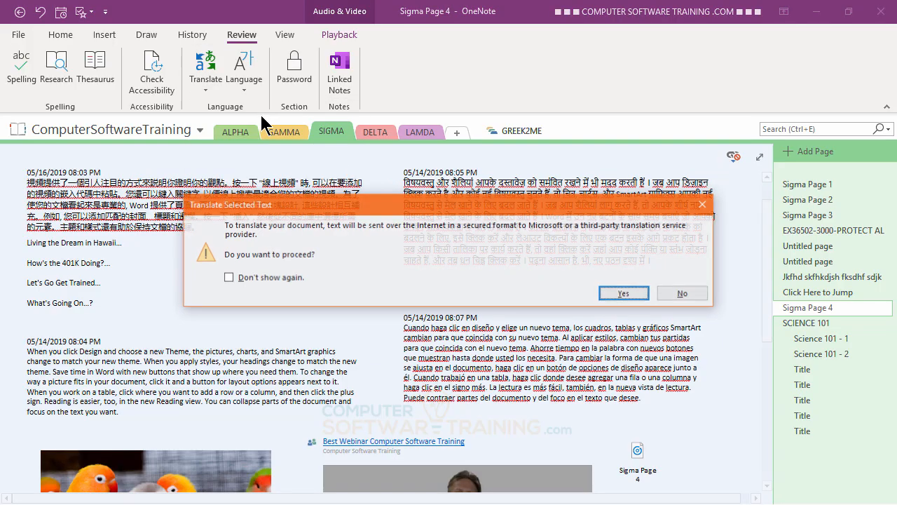
left_click(623, 295)
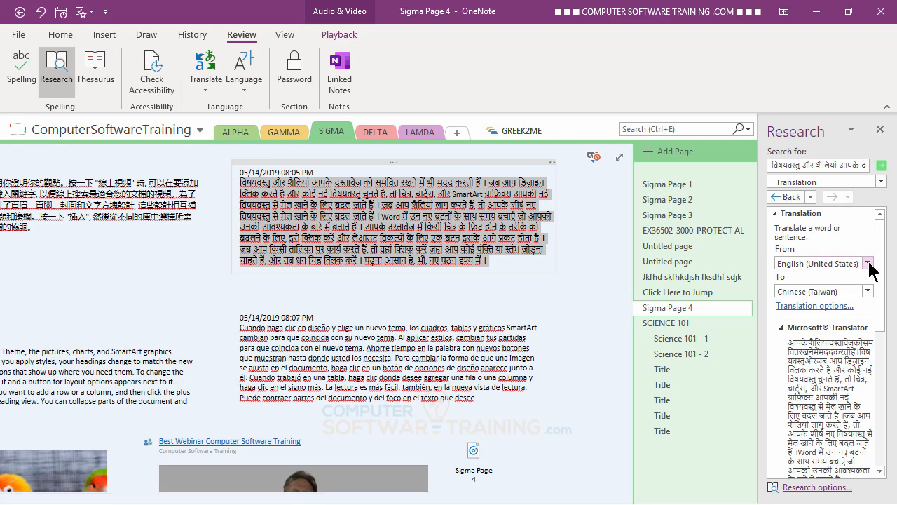
Set the translation of the Hindi paragraph to go from Hindi to English (United States).
left_click(869, 264)
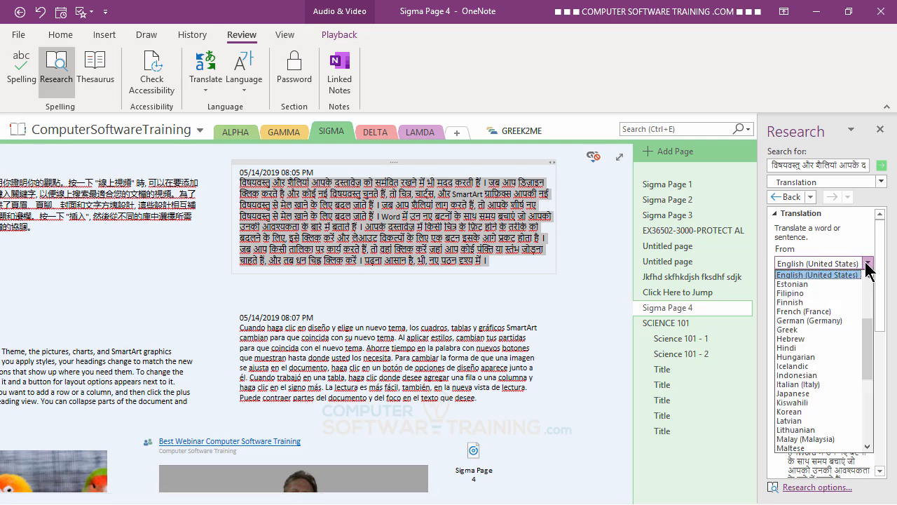
left_click(794, 347)
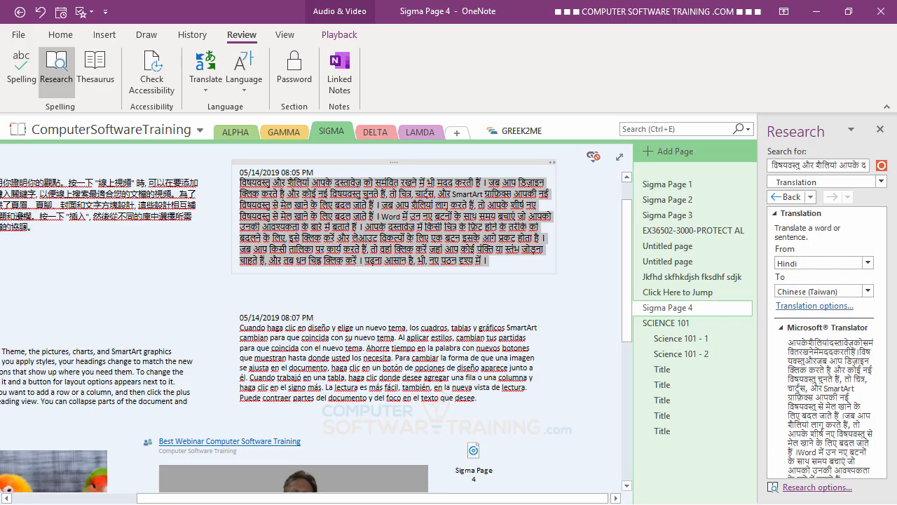
left_click(869, 291)
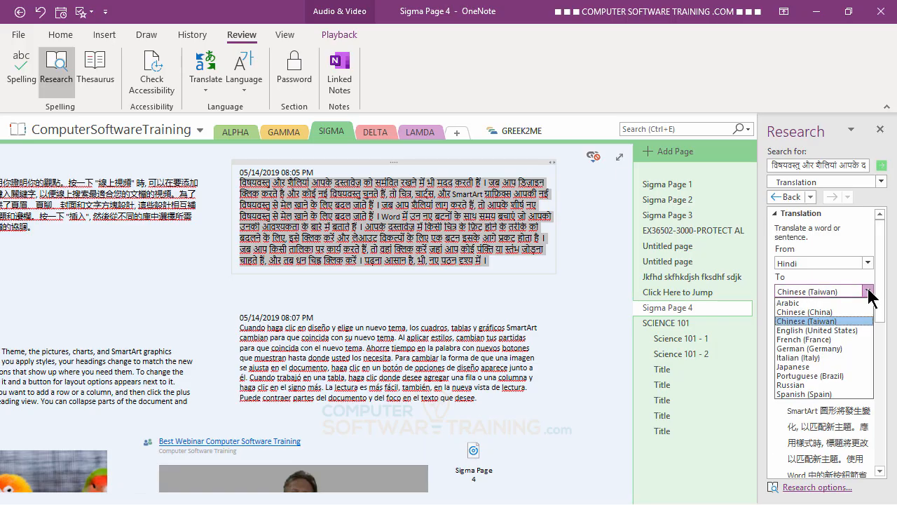
left_click(804, 330)
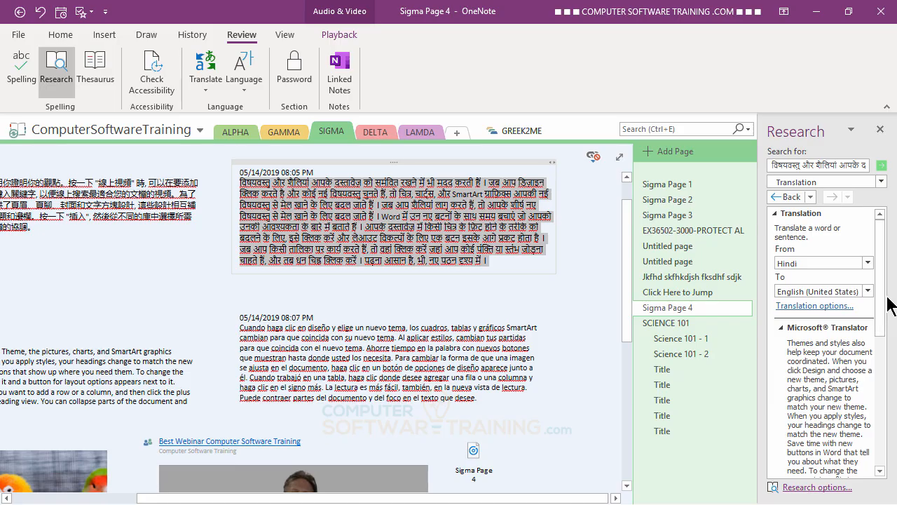
Try inserting the English translation directly, and copy its entire text from the translation results.
left_click_drag(881, 309, 881, 394)
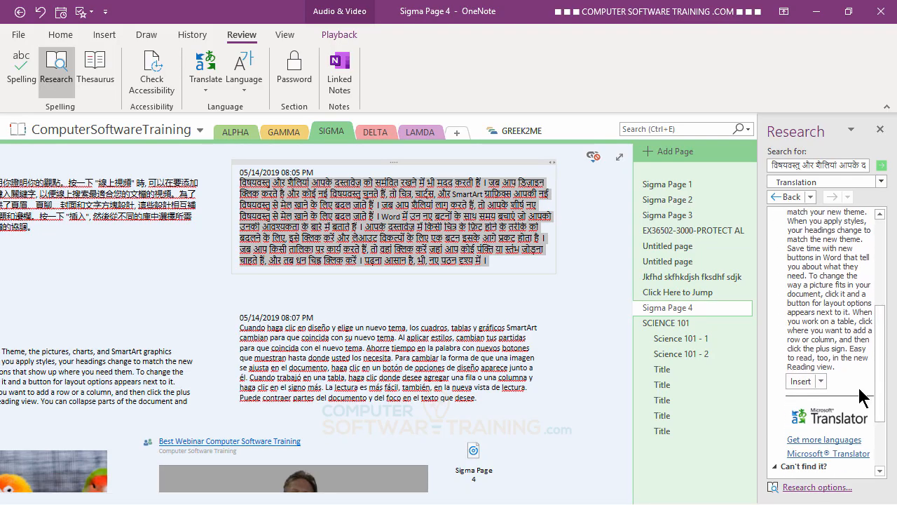
left_click(800, 382)
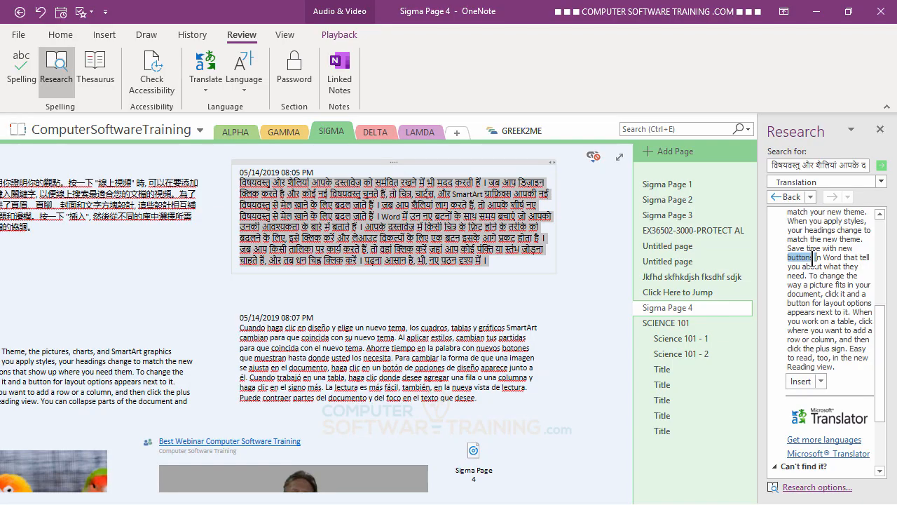
triple_click(812, 257)
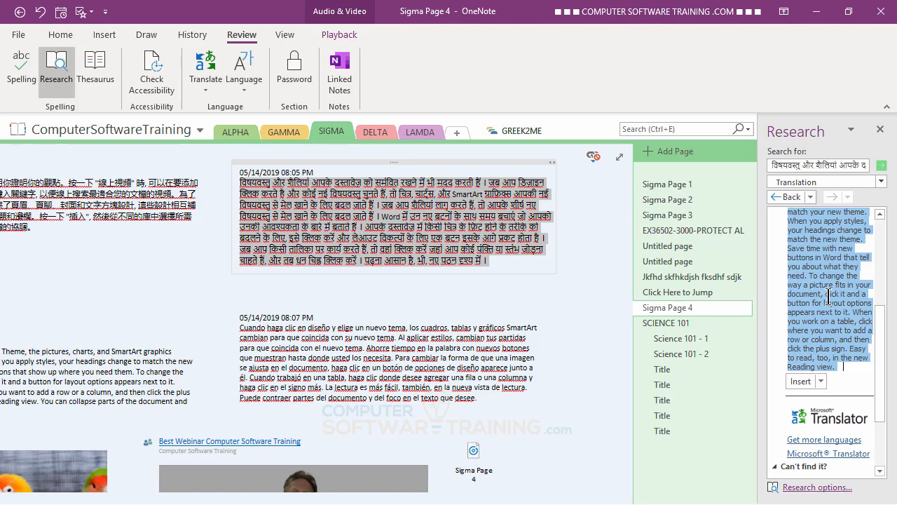
left_click_drag(881, 327, 881, 289)
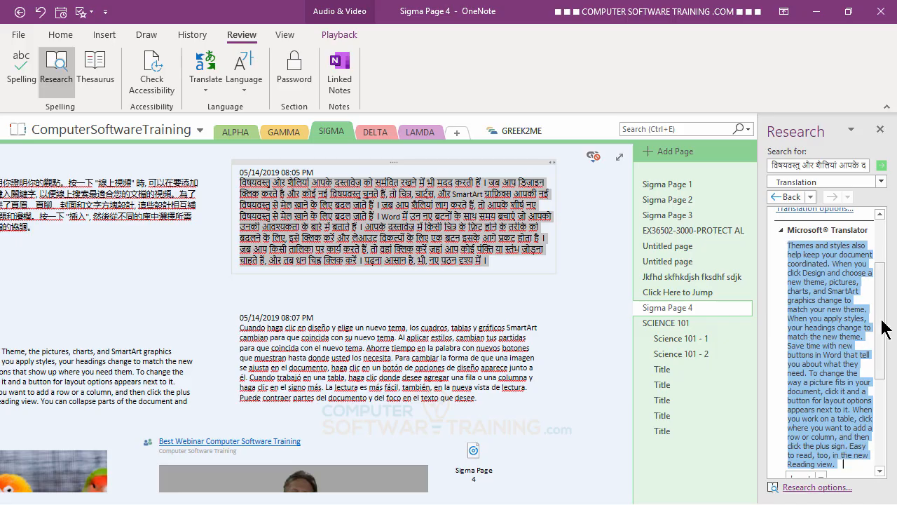
left_click_drag(881, 325, 889, 361)
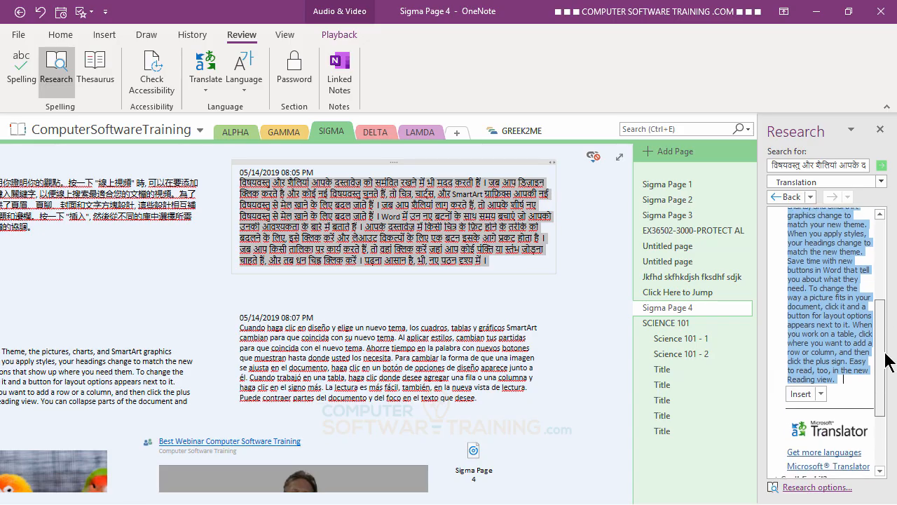
right_click(805, 253)
left_click(843, 264)
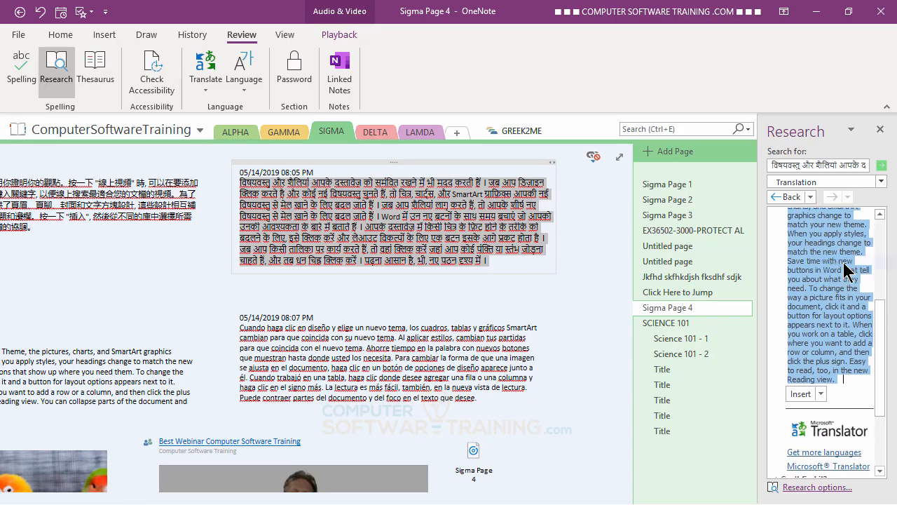
Replace the selected Hindi paragraph with the copied English translation, keeping text only, and close the Research pane.
right_click(295, 188)
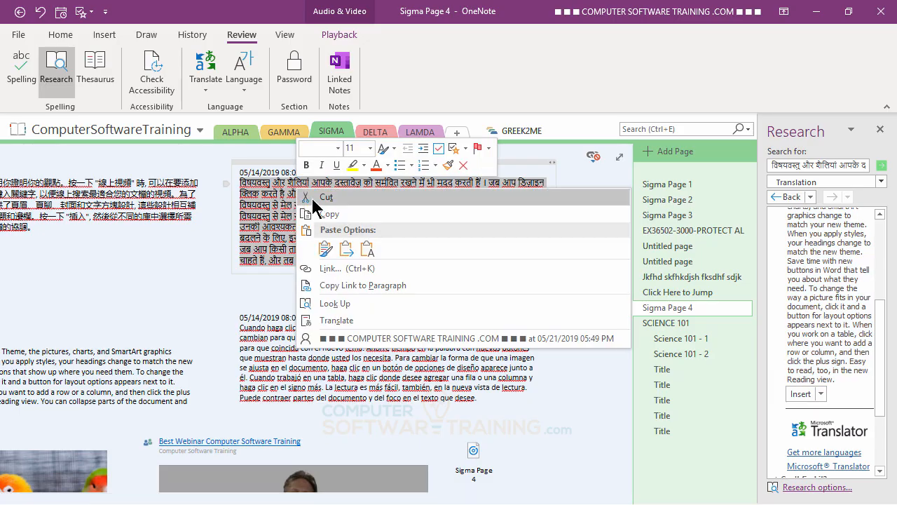
left_click(367, 249)
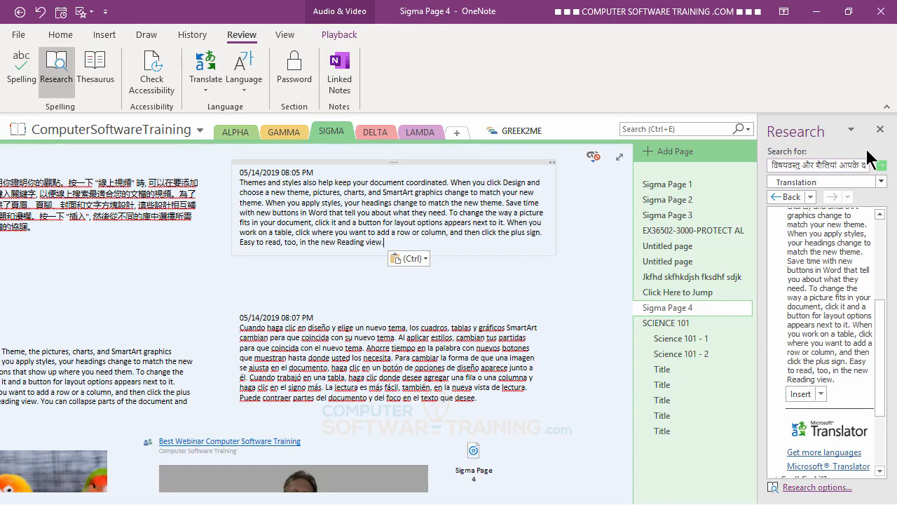
left_click(880, 130)
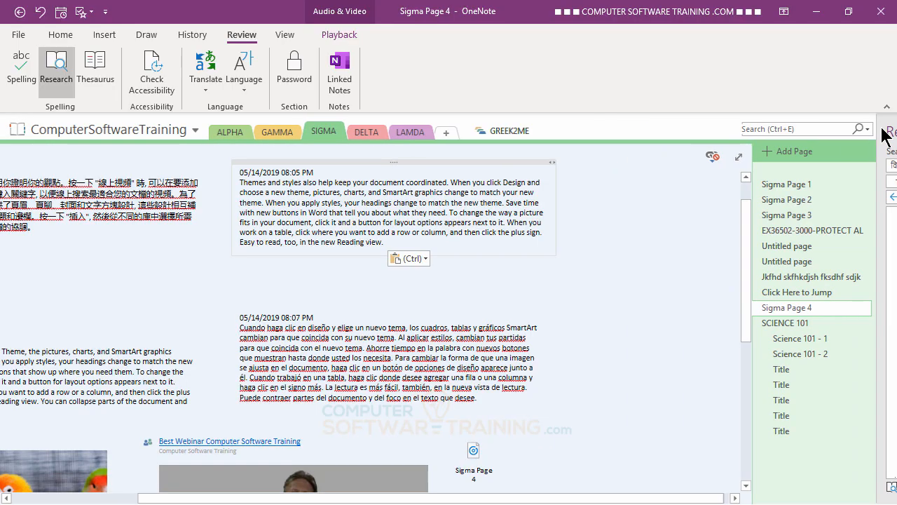
Run Translate Selected Text on the Spanish paragraph dated 05/14/2019 08:07 PM and agree to send it for translation.
triple_click(298, 333)
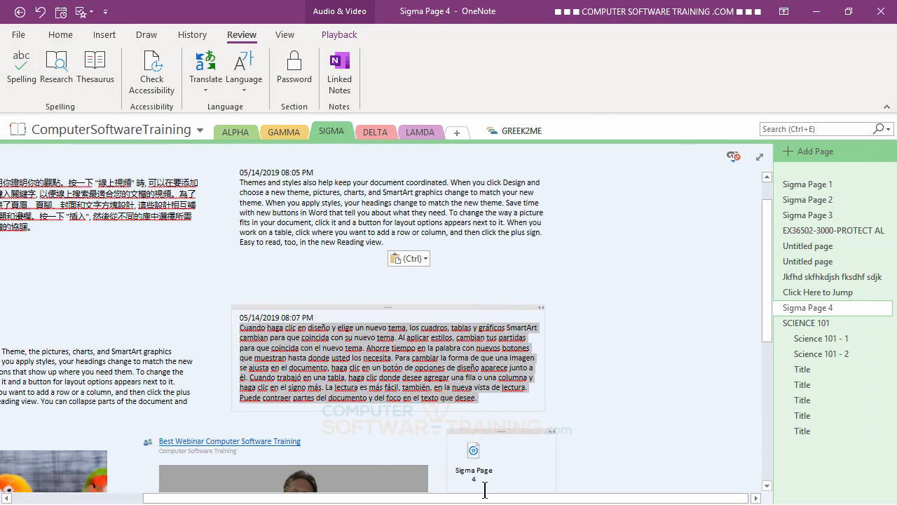
left_click(210, 91)
left_click(253, 113)
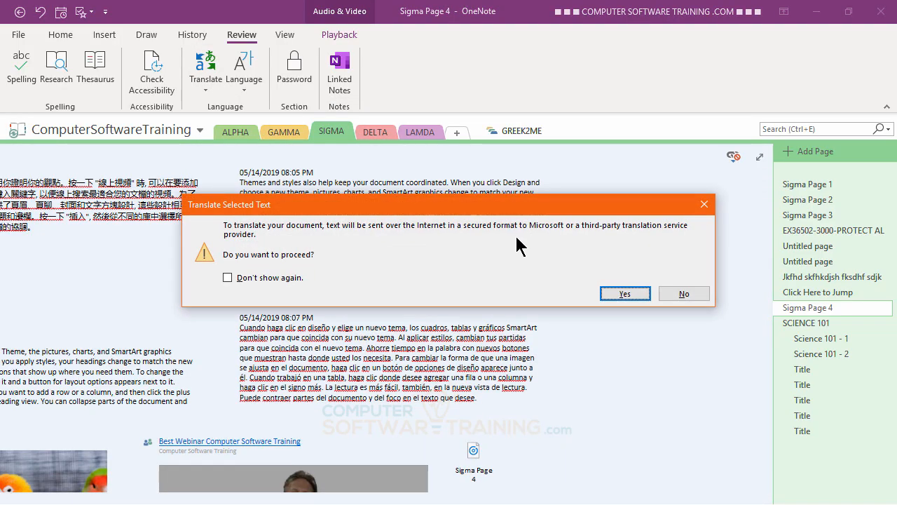
left_click(624, 294)
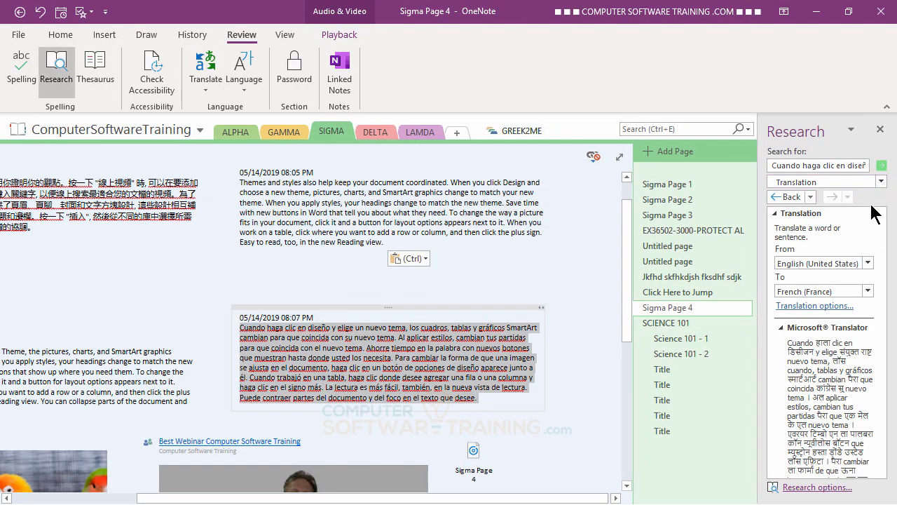
Set the translation of the Spanish paragraph to go from Spanish (Spain) to English (United States).
left_click(868, 263)
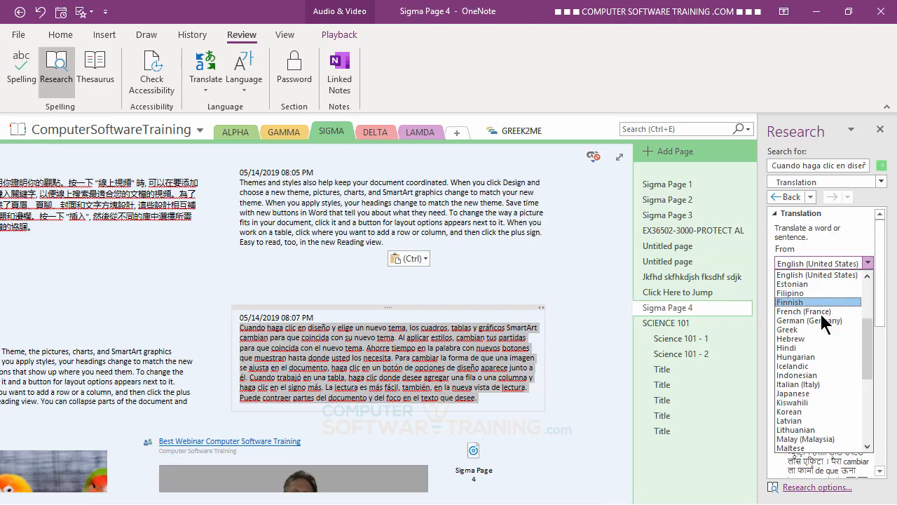
scroll(817, 435, "down", 4)
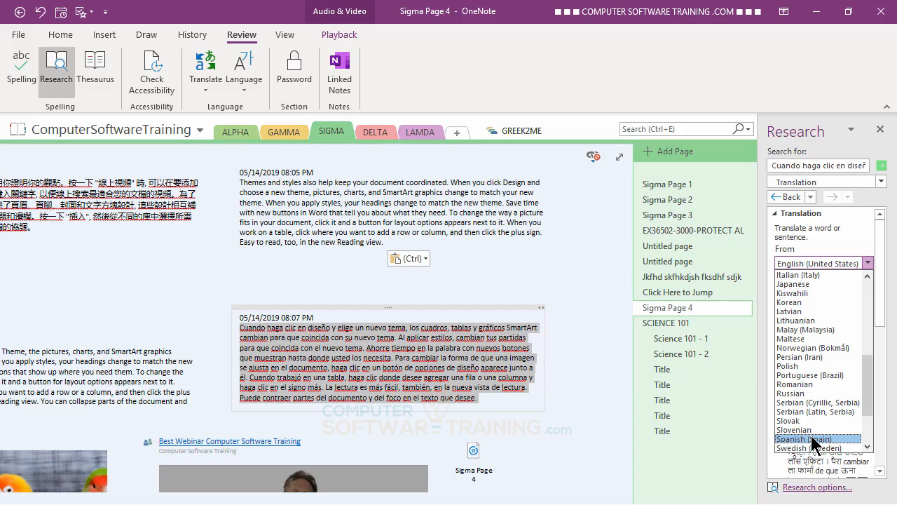
left_click(813, 438)
left_click(868, 291)
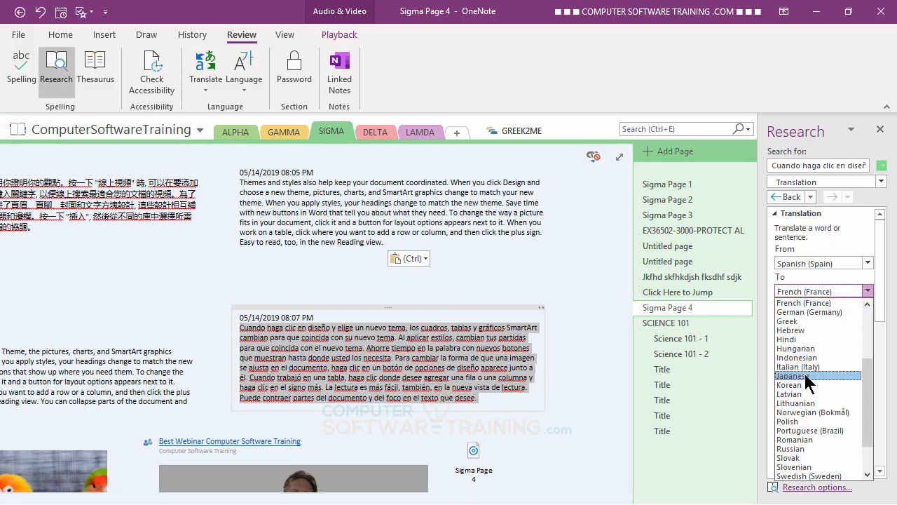
scroll(806, 371, "up", 4)
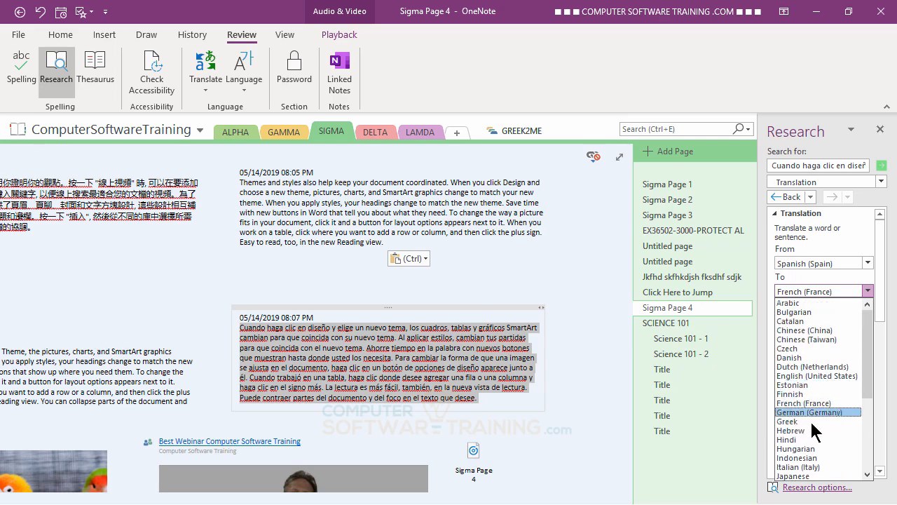
left_click(812, 375)
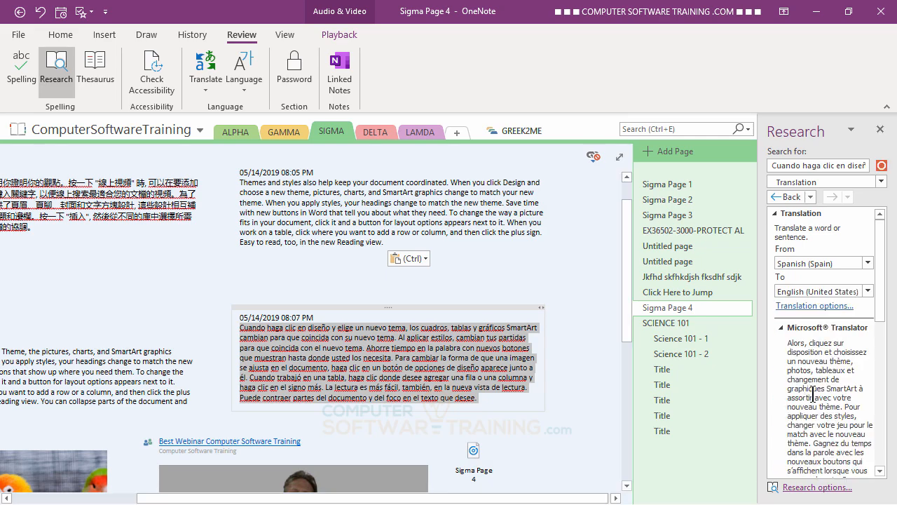
Try the translation result's own Insert and Copy options, and copy the entire English translation from the results text.
scroll(843, 340, "down", 4)
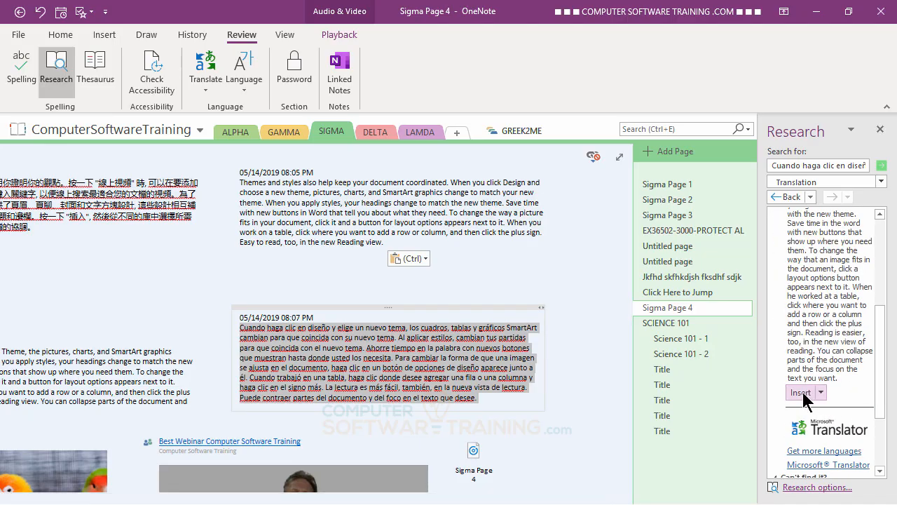
left_click(799, 393)
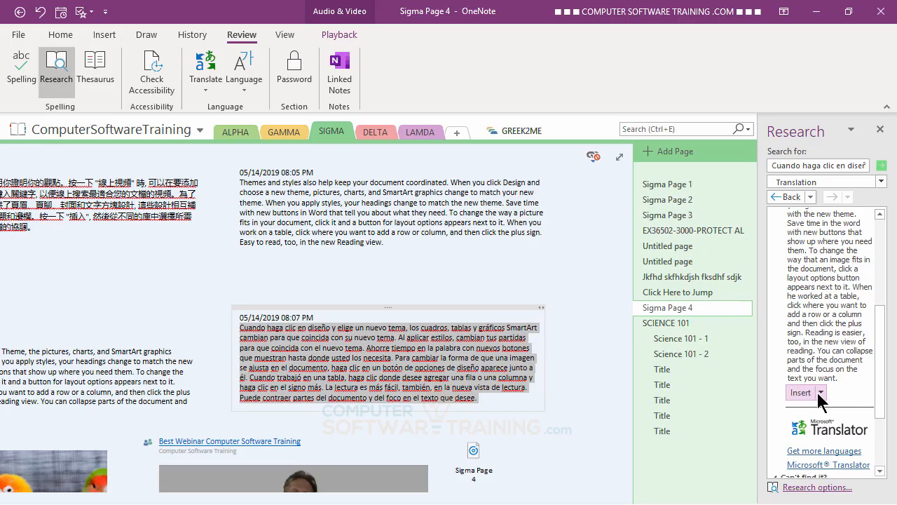
left_click(819, 393)
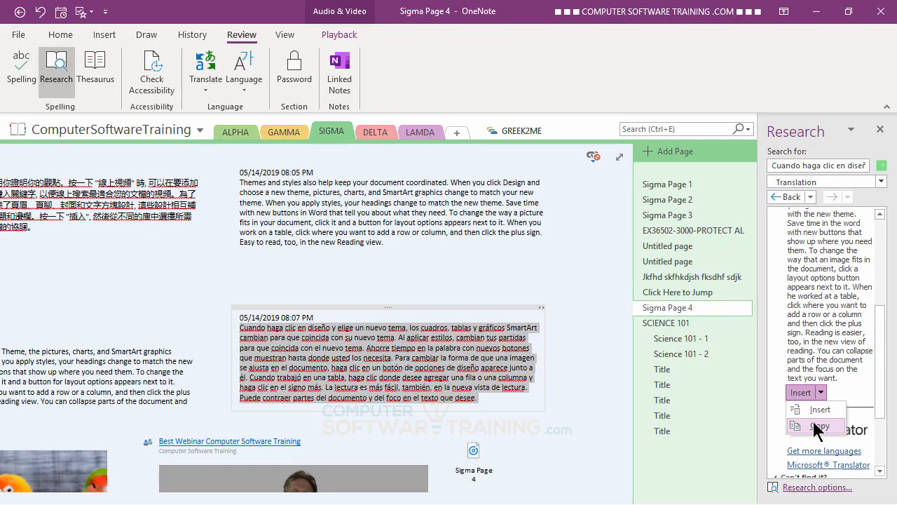
left_click(813, 421)
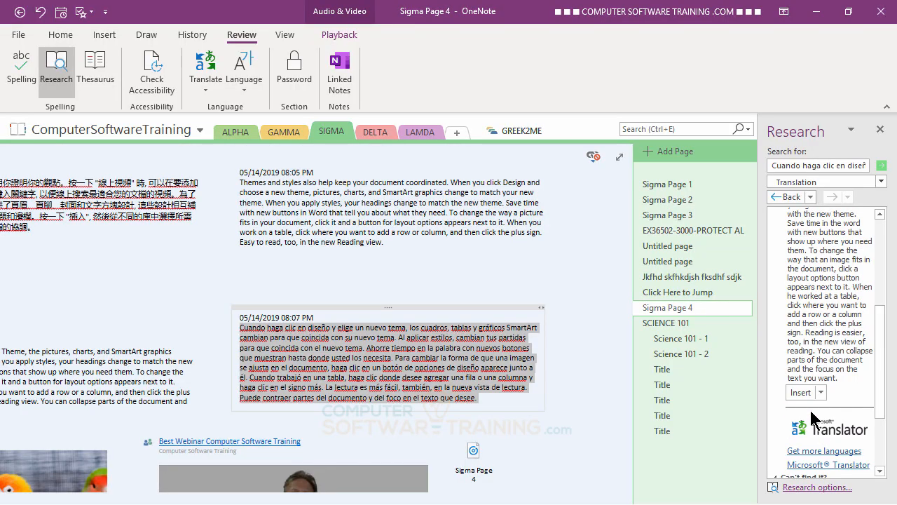
triple_click(808, 254)
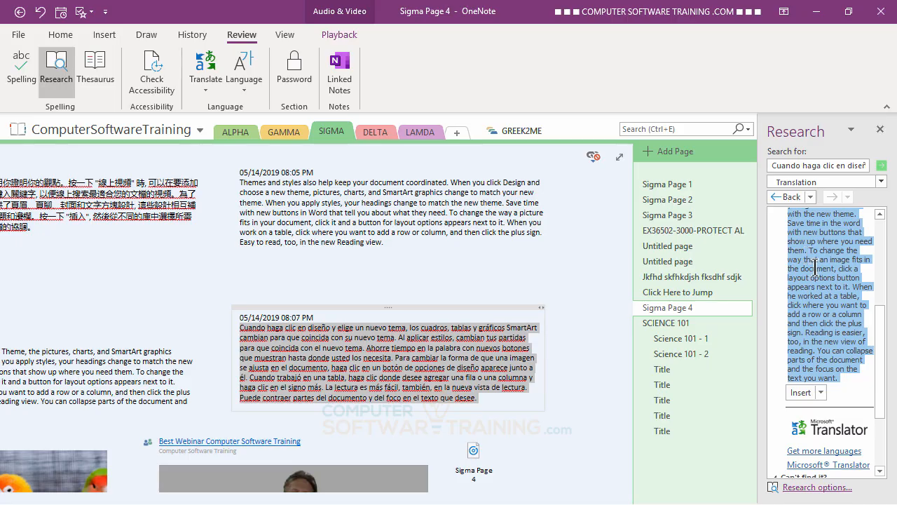
right_click(815, 266)
left_click(841, 279)
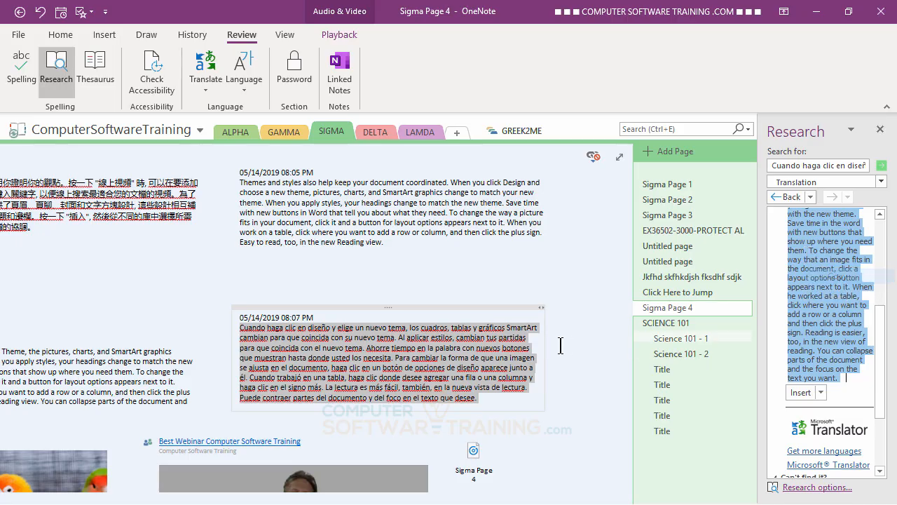
Replace the selected Spanish paragraph with the copied English translation, keeping text only, and close the Research pane.
right_click(366, 342)
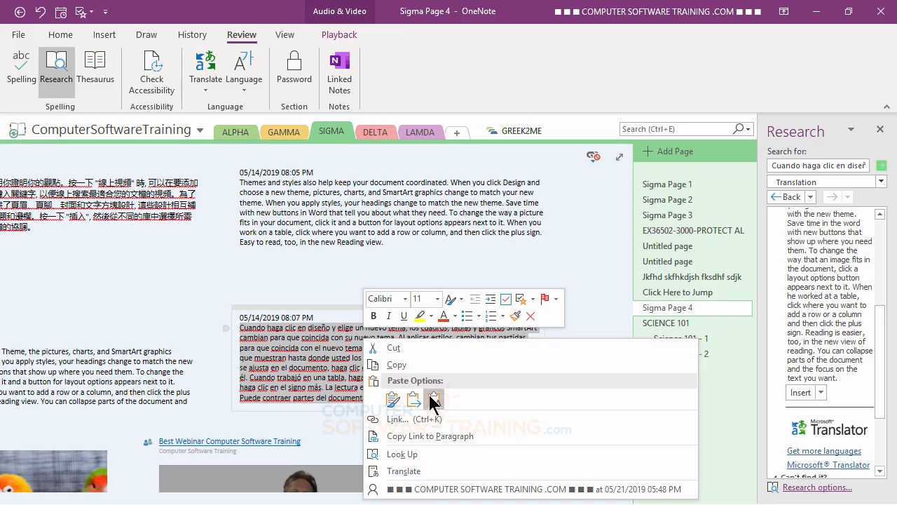
left_click(434, 400)
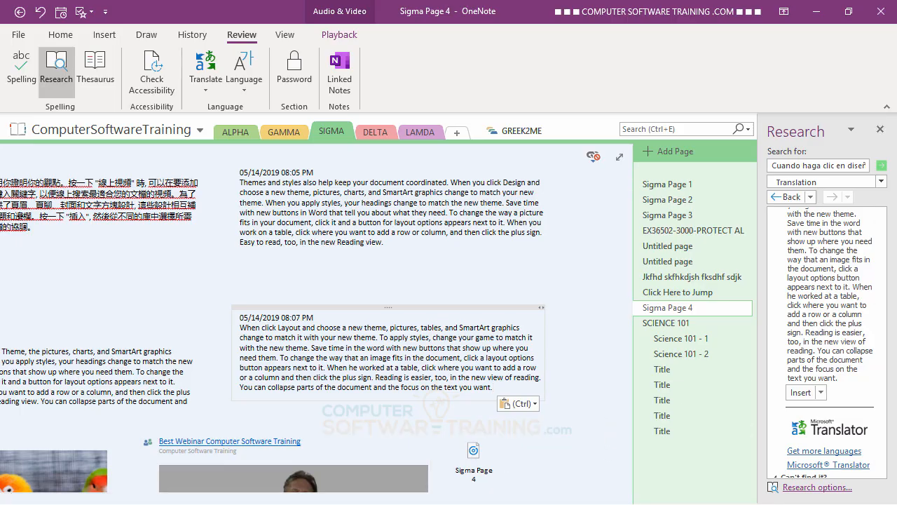
left_click(879, 130)
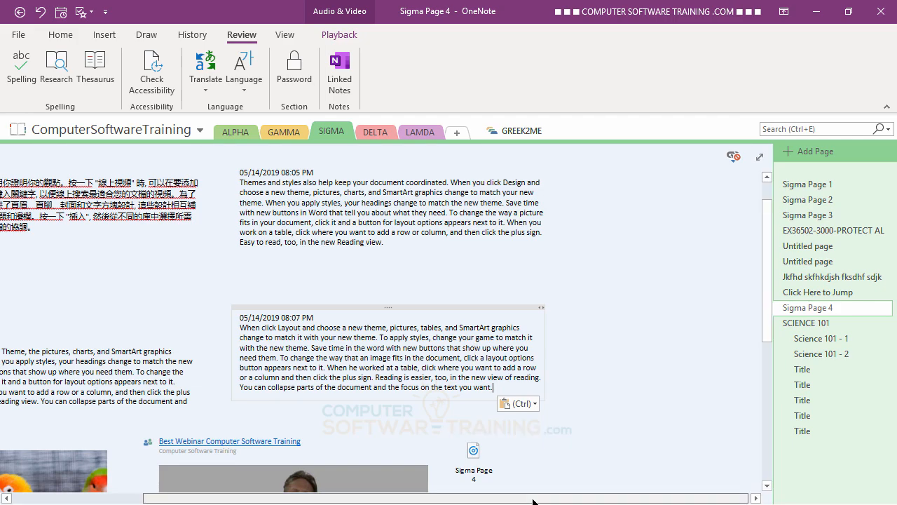
scroll(531, 499, "left", 5)
scroll(532, 499, "left", 1)
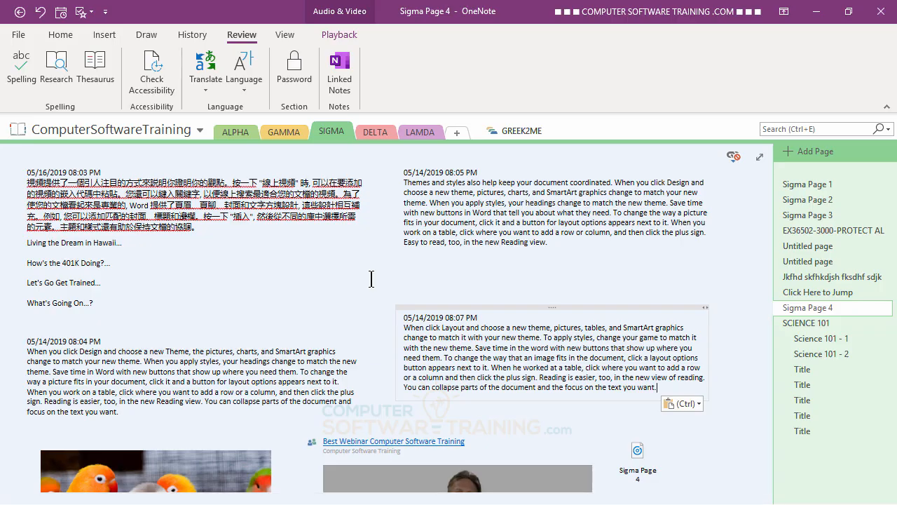
Password-protect the DELTA section, entering and confirming the section password, and delete the section's existing backups.
left_click(375, 133)
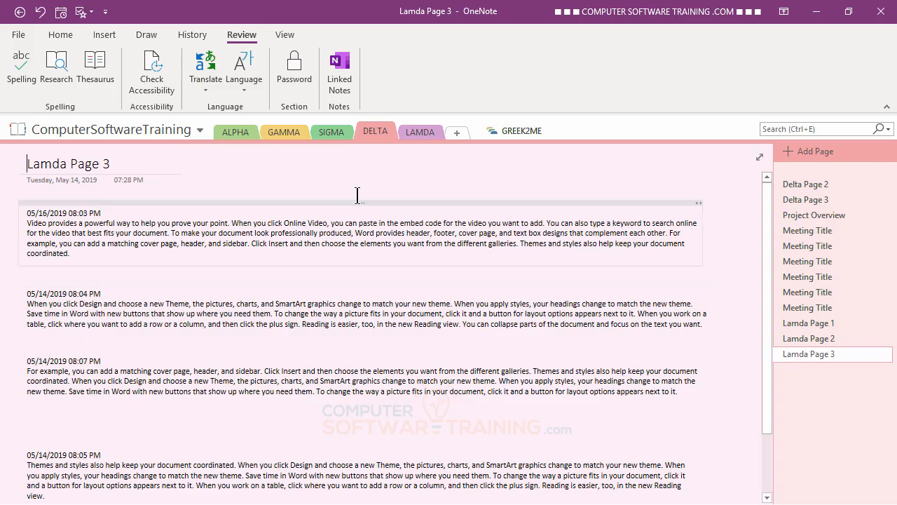
right_click(375, 130)
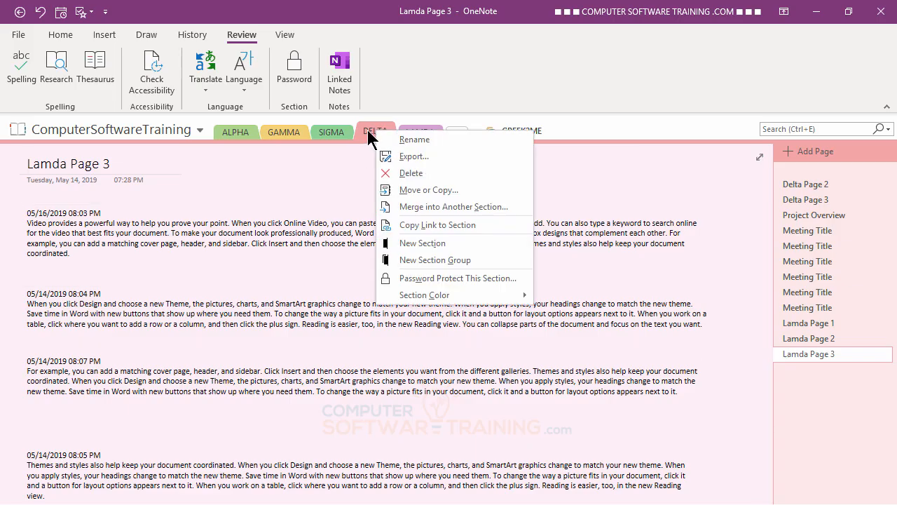
left_click(441, 278)
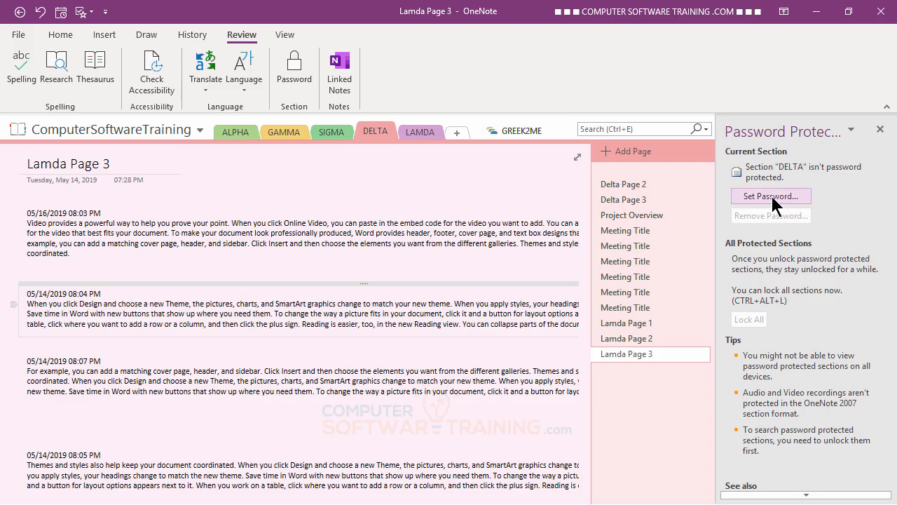
left_click(770, 197)
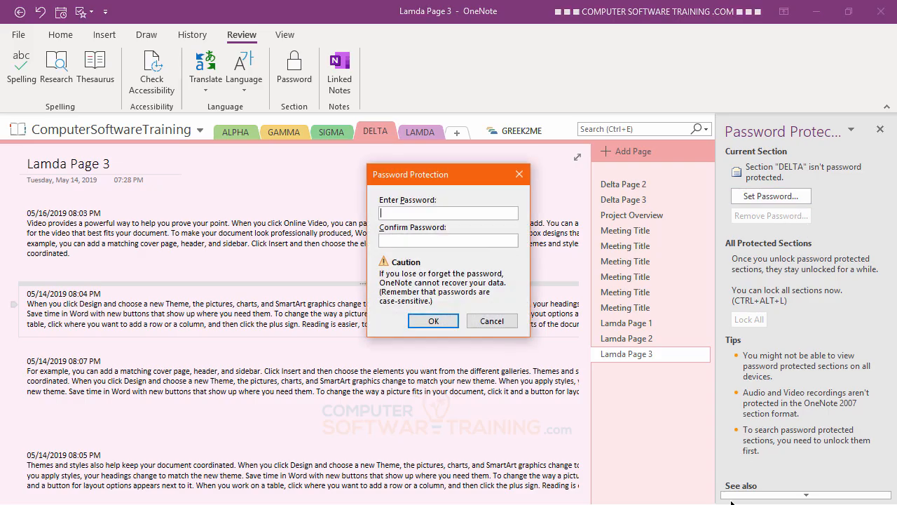
type("•")
left_click(401, 239)
type("•")
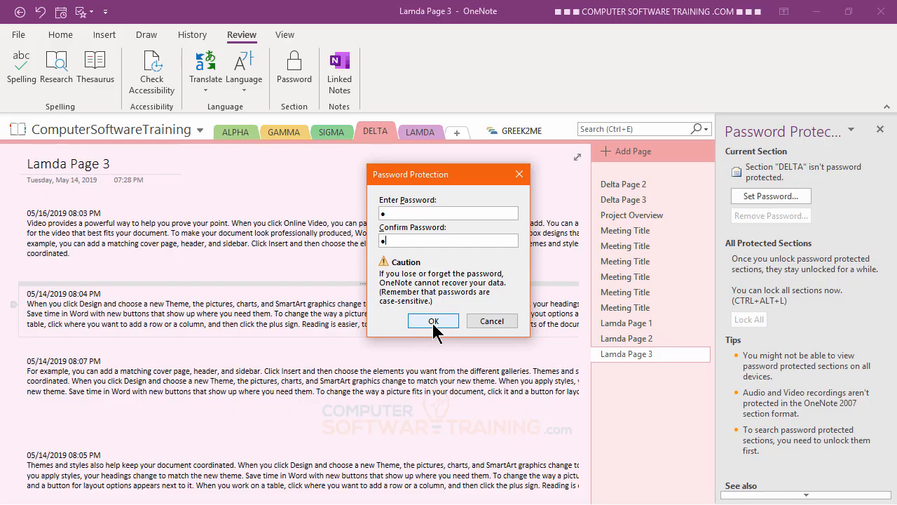
left_click(433, 322)
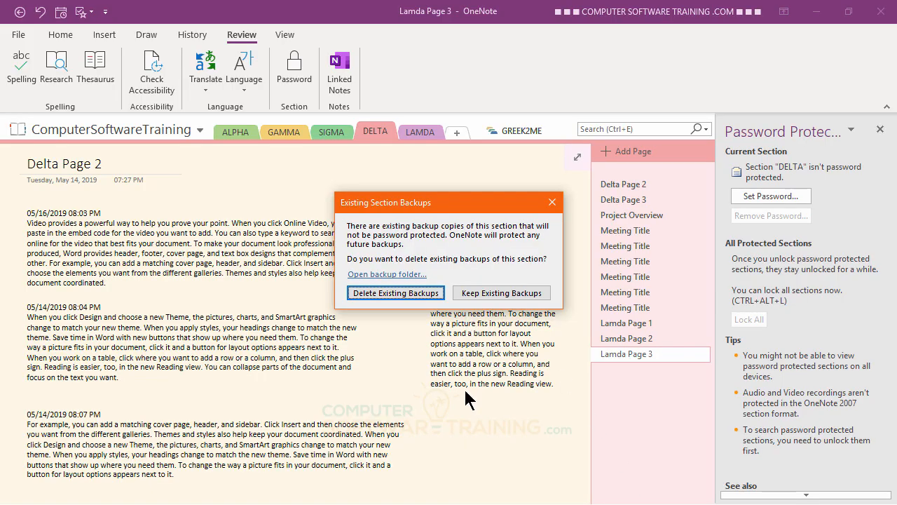
left_click(405, 295)
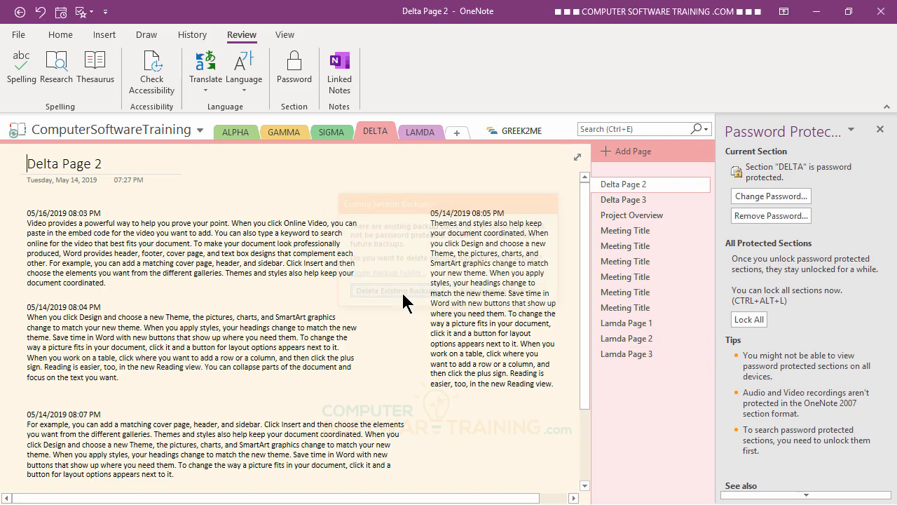